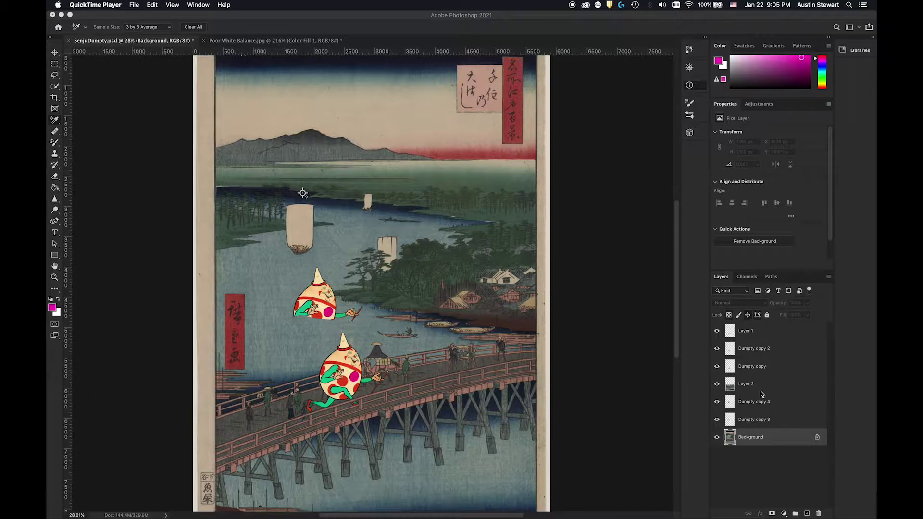
Close the floating histogram and collapse the Info read-out to clear the canvas.
left_click(776, 404)
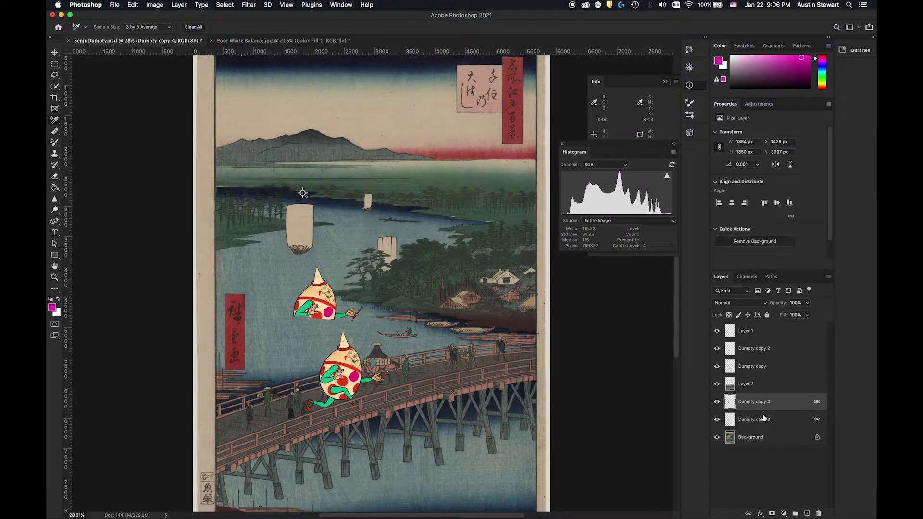
left_click(781, 419)
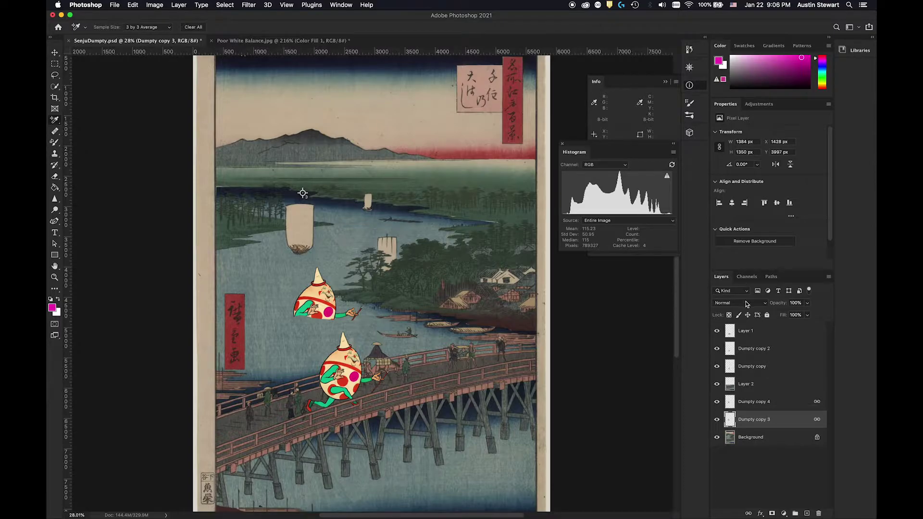
left_click(562, 143)
left_click(665, 81)
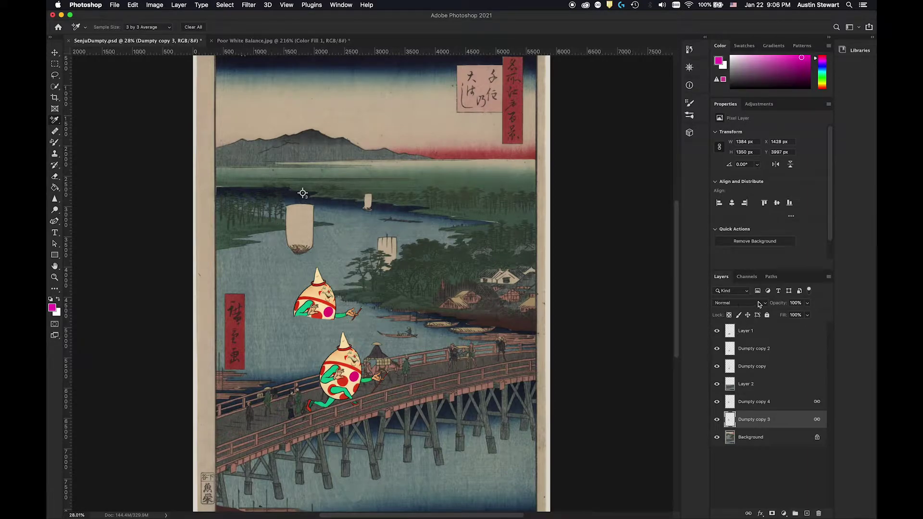
left_click(765, 403)
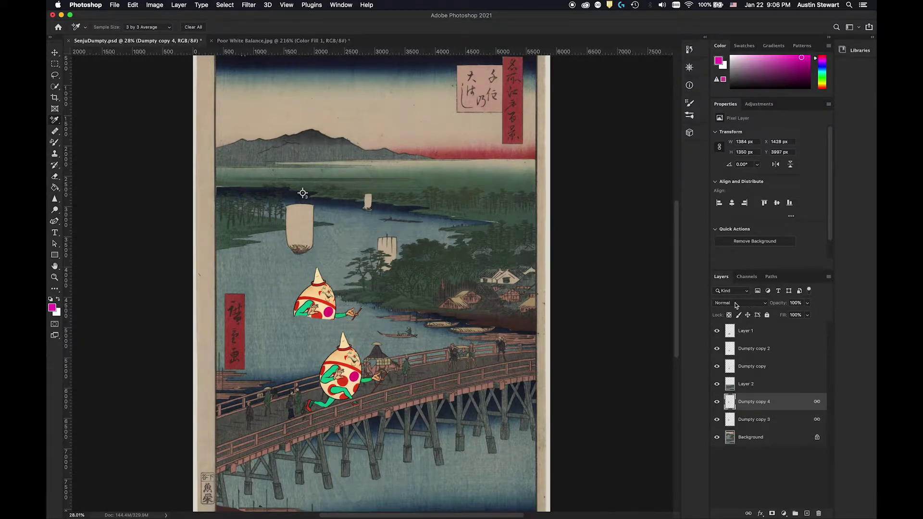
left_click(745, 350)
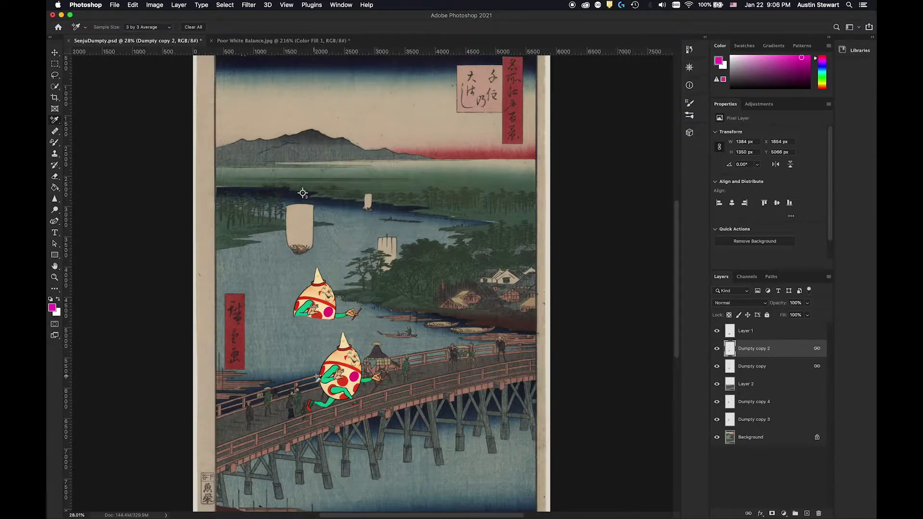
left_click(758, 420)
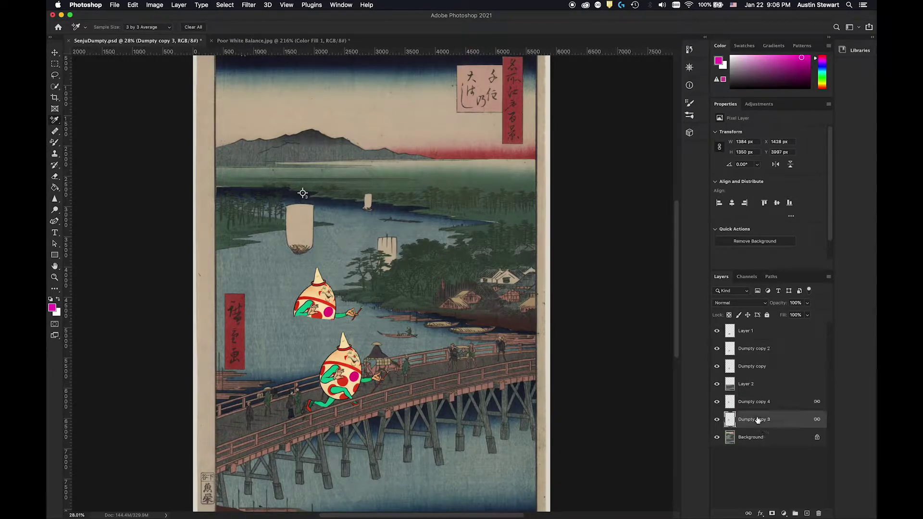
left_click(756, 401)
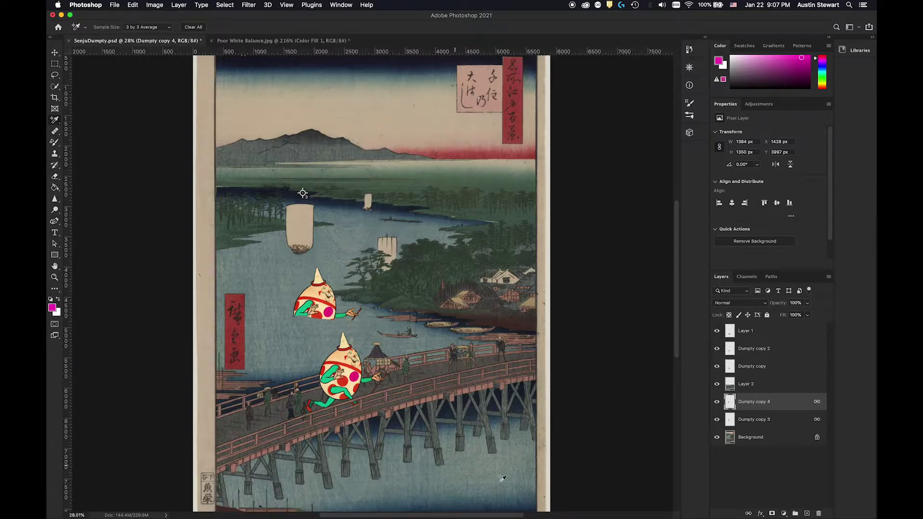
left_click(771, 437)
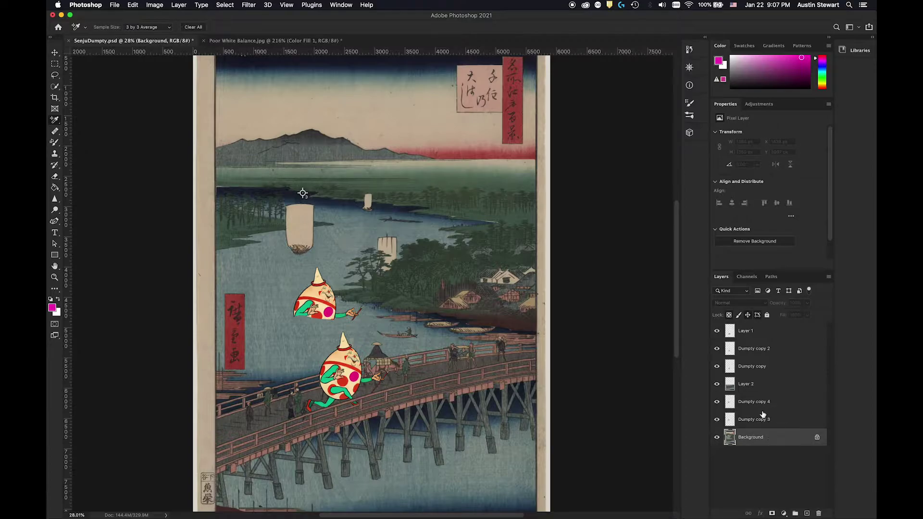
Add a Curves adjustment above Layer 1, raising its shadows at input 57 to output 100 and pulling its highlights down strongly.
left_click(762, 102)
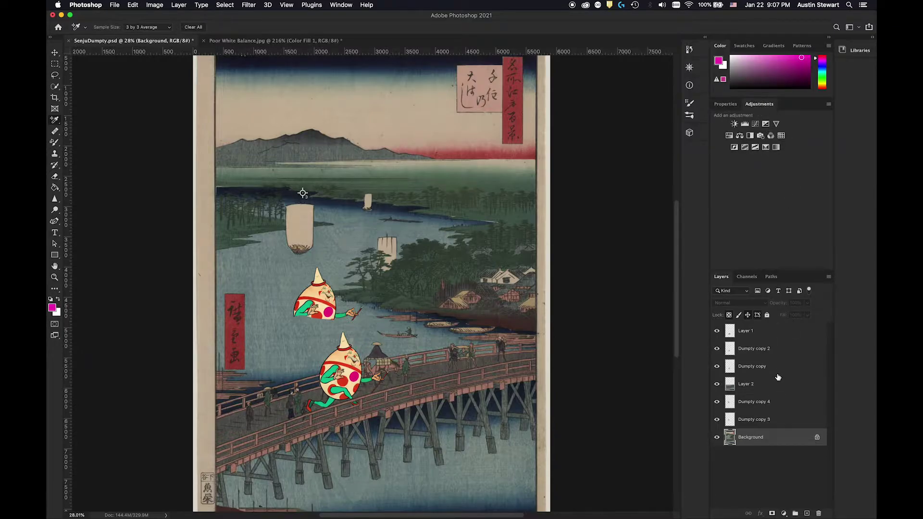
left_click(775, 332)
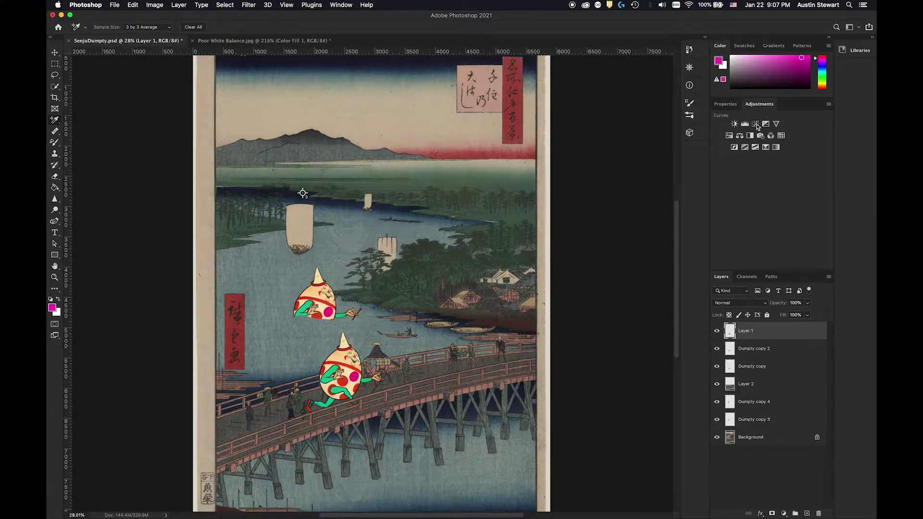
left_click(726, 104)
left_click(751, 105)
left_click(754, 125)
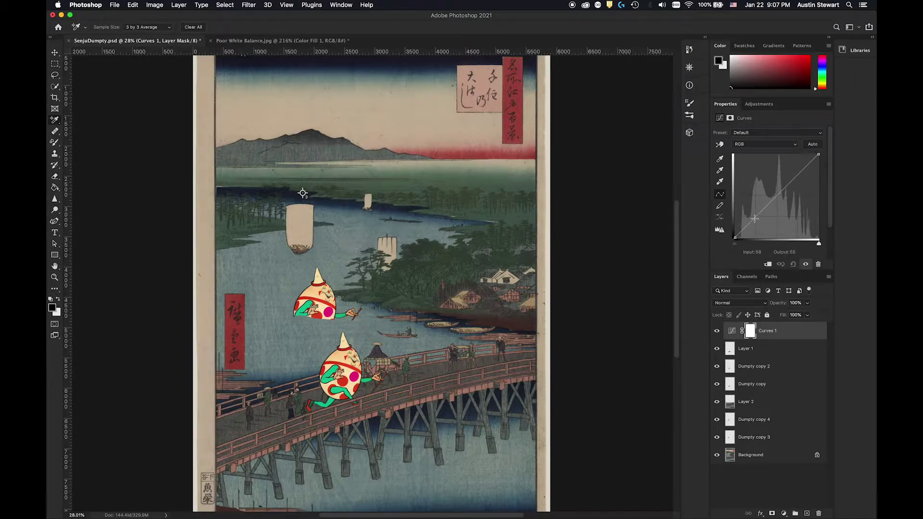
left_click_drag(755, 219, 754, 204)
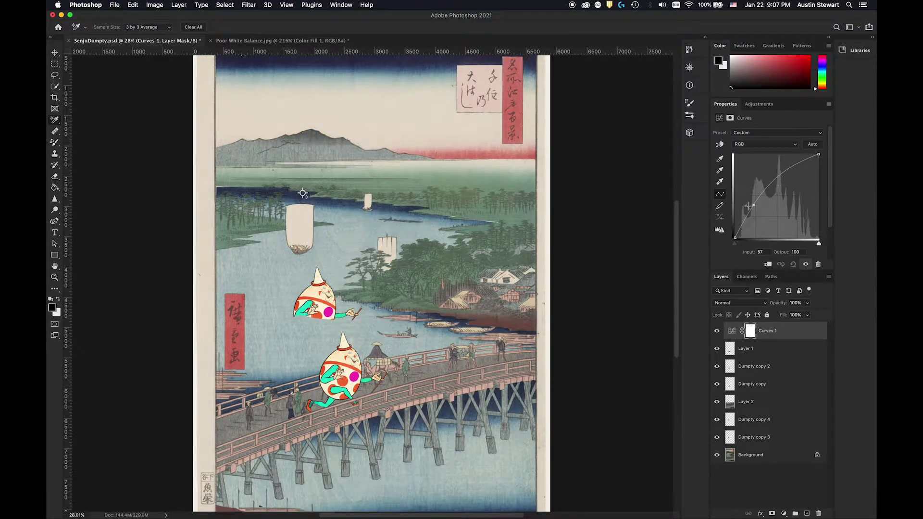
left_click_drag(791, 175, 794, 203)
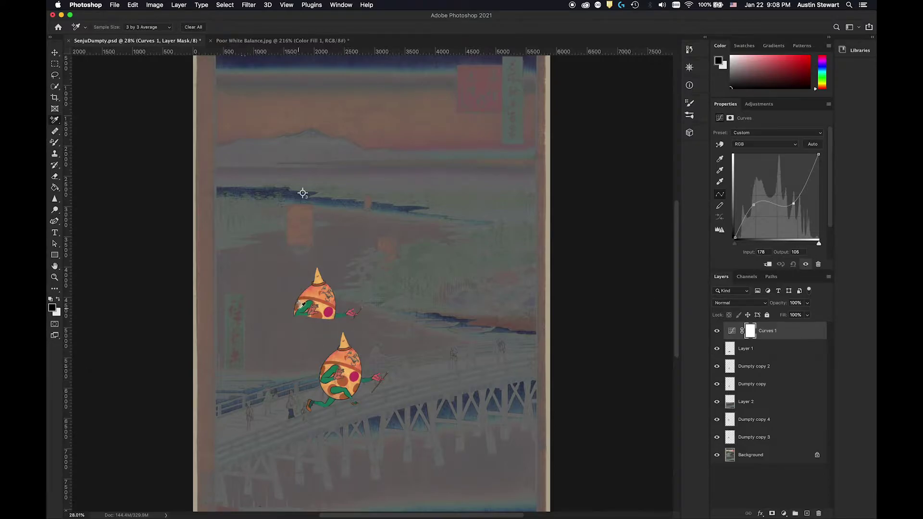
Move the Curves 1 adjustment directly above the Background layer and delete it.
left_click(795, 330)
left_click_drag(794, 331, 798, 440)
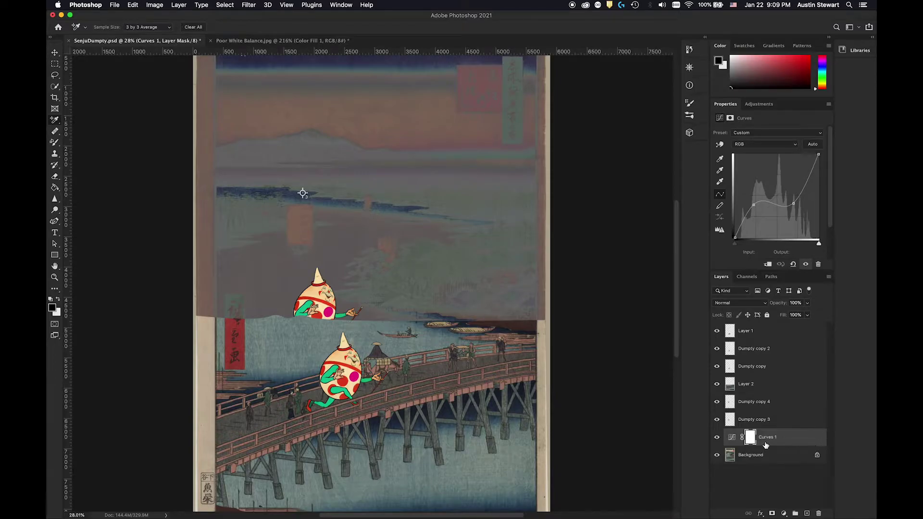
left_click(796, 438)
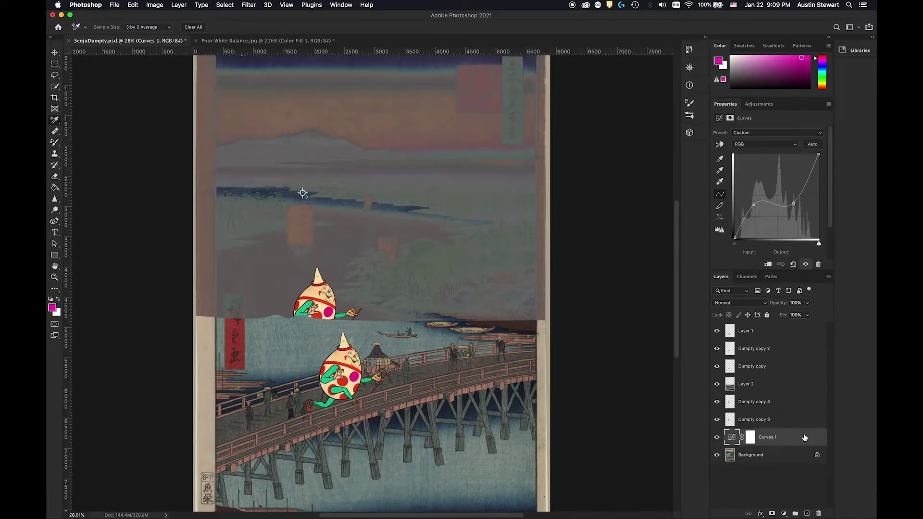
key("Delete")
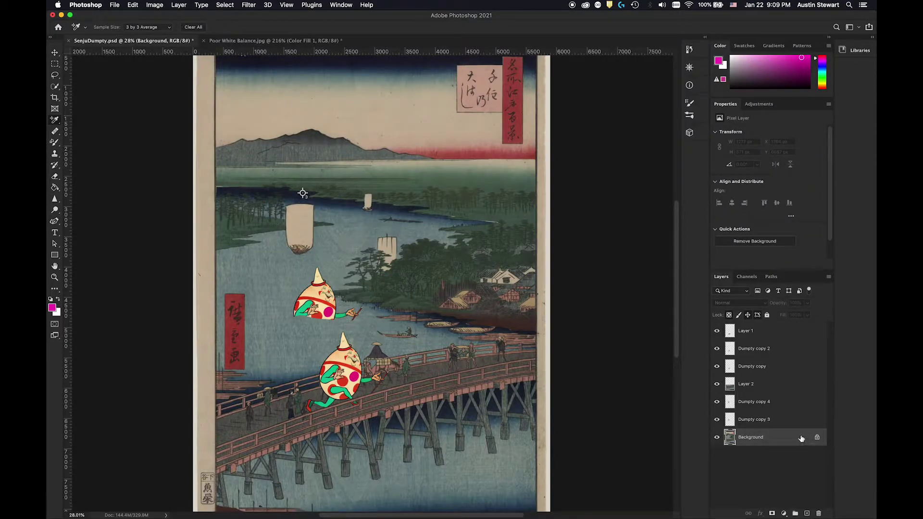
Convert the Background layer to a smart object and open its contents for editing.
right_click(785, 438)
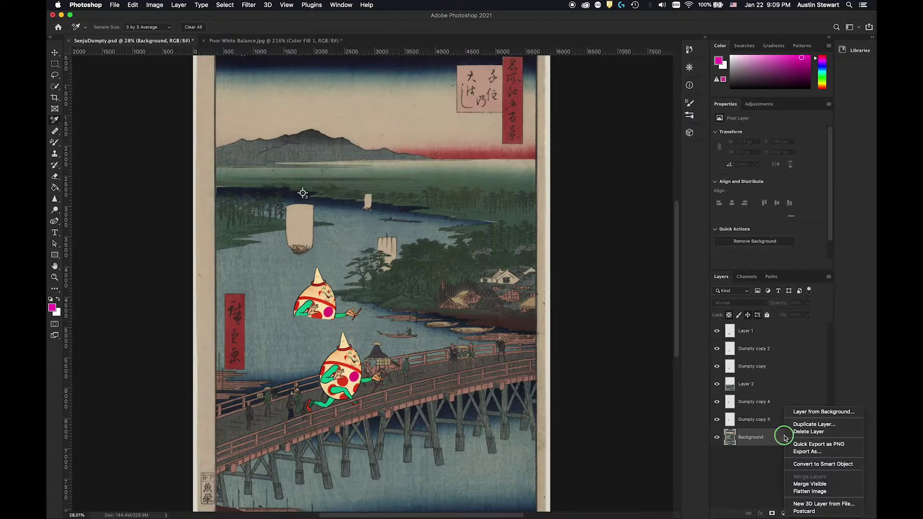
left_click(802, 465)
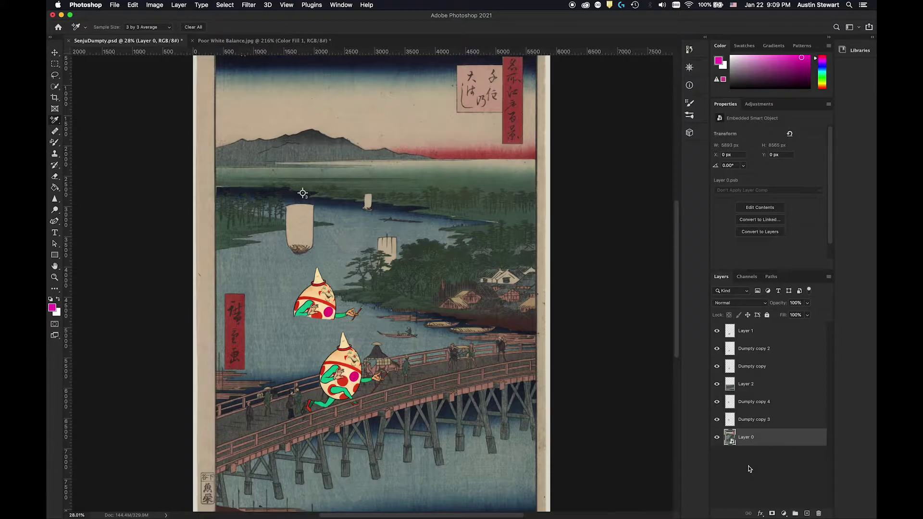
double_click(730, 438)
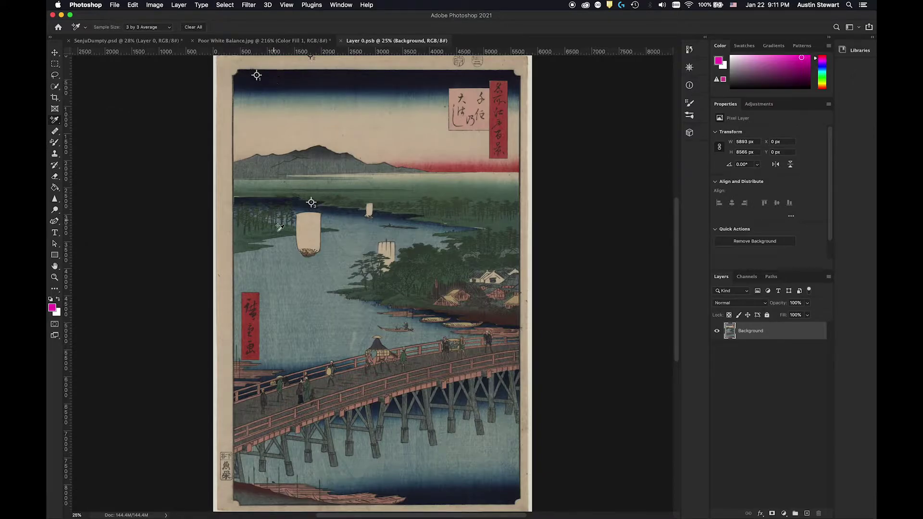
Remove the existing color sampler points from the print with the Color Sampler tool.
right_click(57, 122)
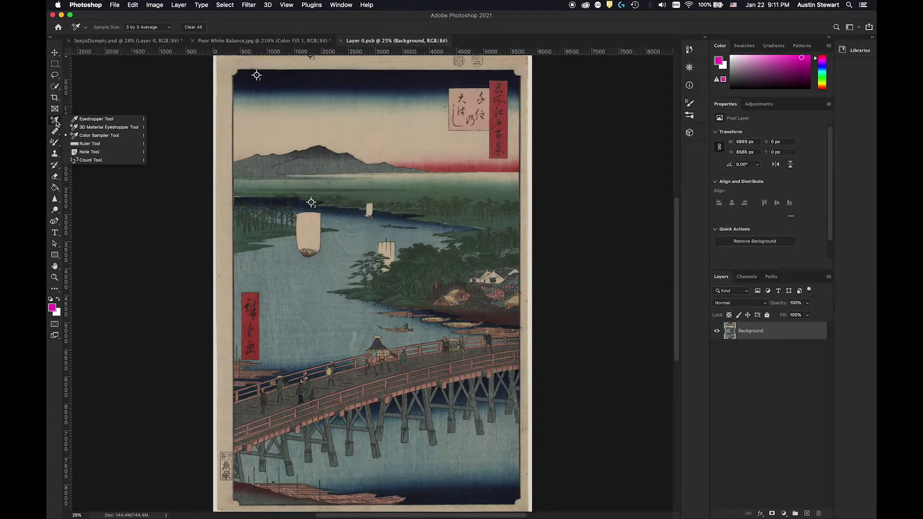
left_click(56, 122)
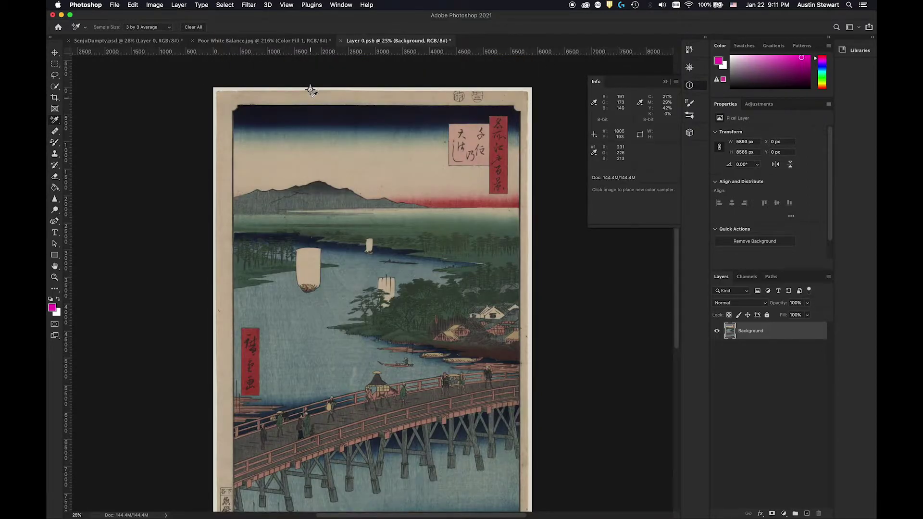
left_click(310, 89, "alt")
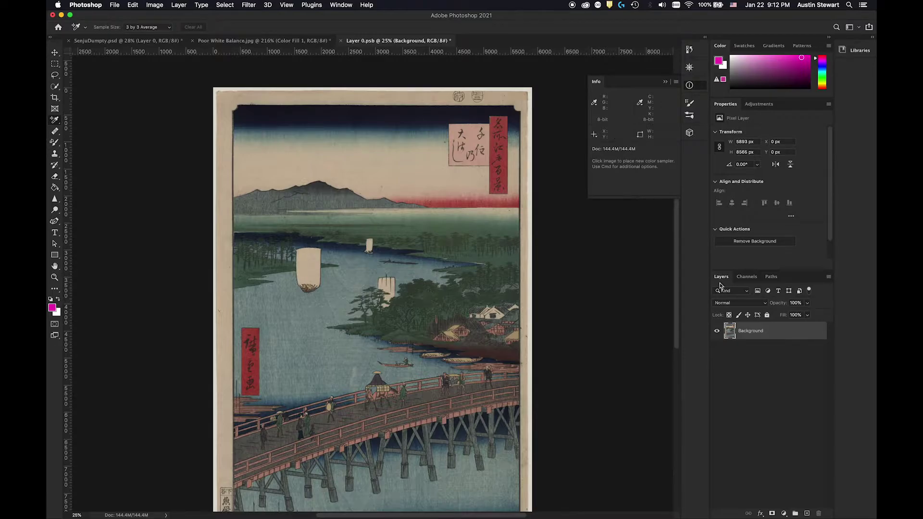
Add a Curves adjustment layer above the Background and a Threshold adjustment layer on top of it.
left_click(759, 105)
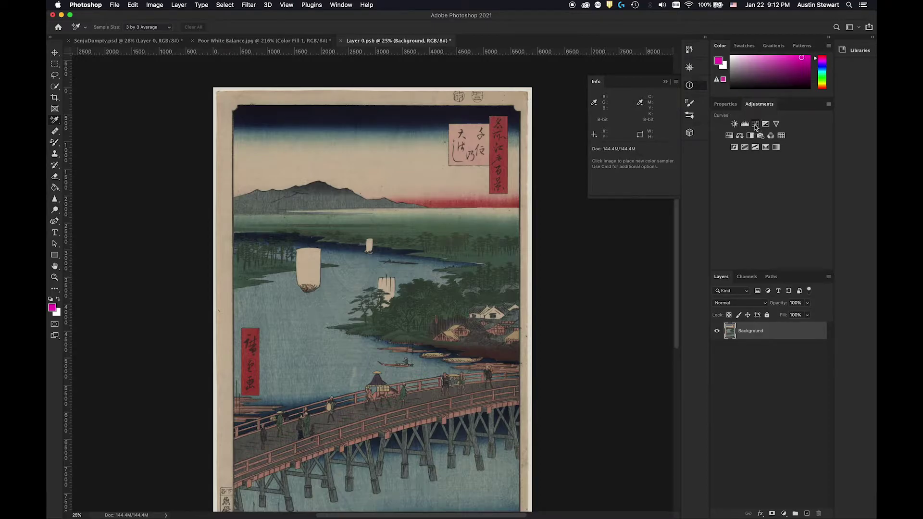
left_click(756, 126)
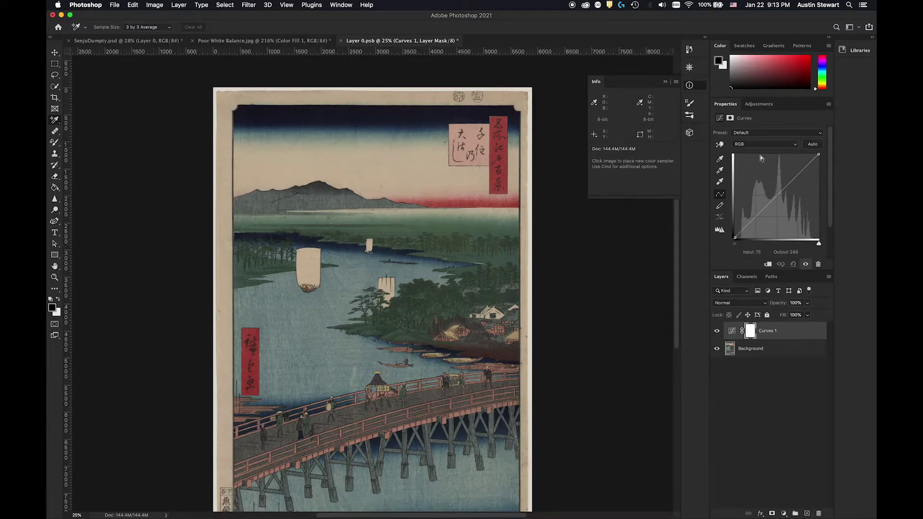
left_click(758, 105)
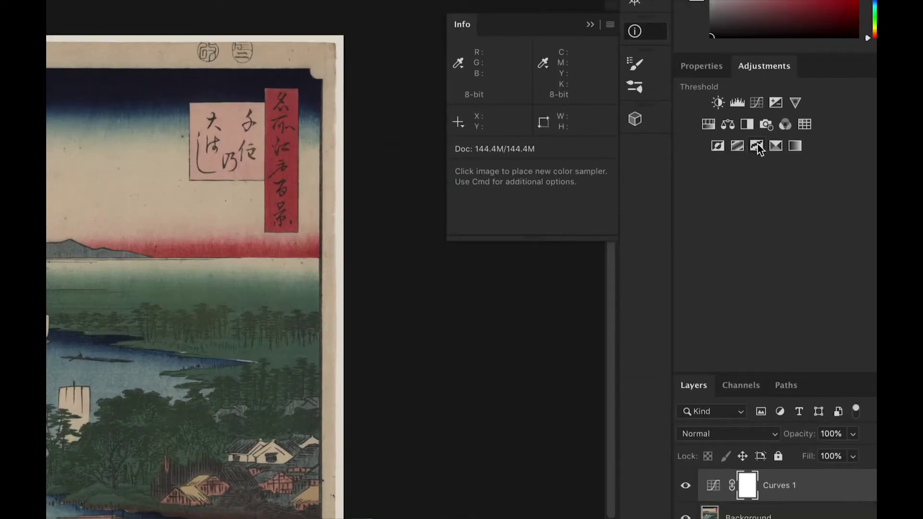
left_click(755, 146)
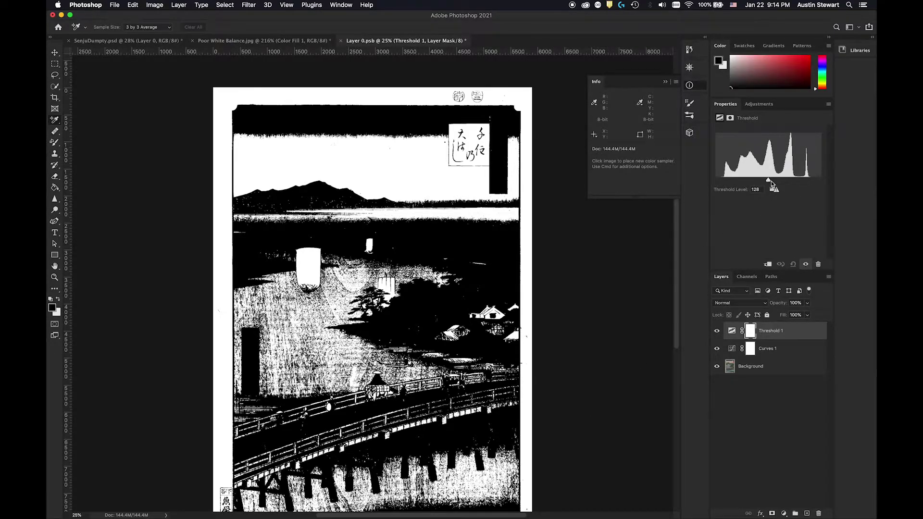
Lower the Threshold level to 21 to isolate the darkest pixels of the print.
left_click_drag(768, 182, 724, 181)
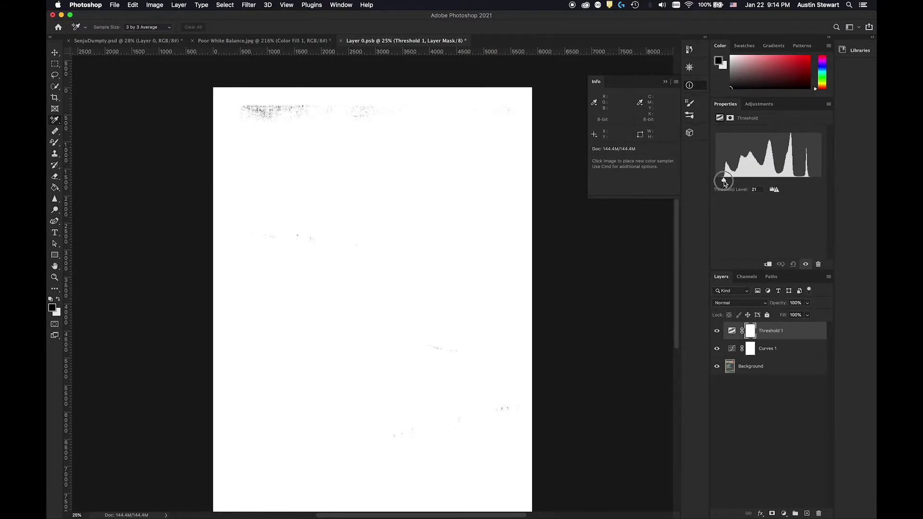
left_click_drag(725, 183, 725, 183)
left_click_drag(725, 182, 725, 182)
Place a color sampler on a black pixel in the dark band across the top of the print.
scroll(277, 120, "up", 5)
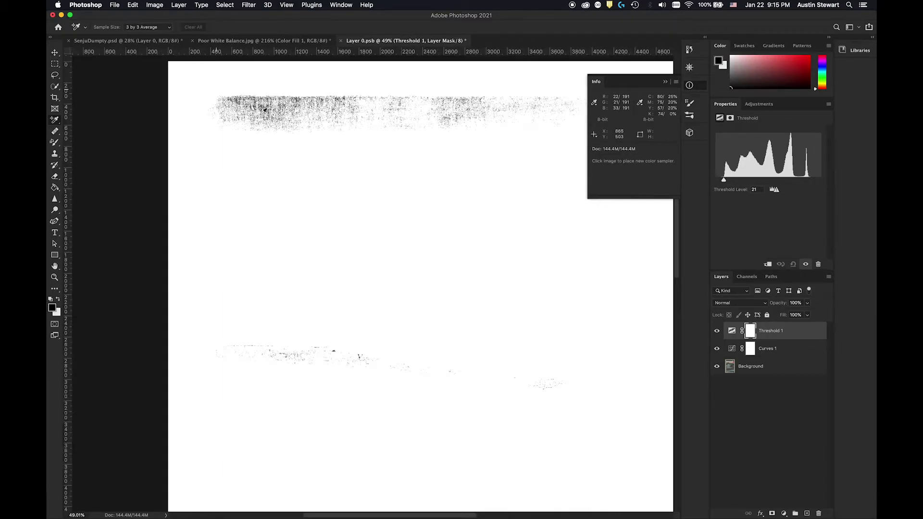
scroll(264, 109, "up", 4)
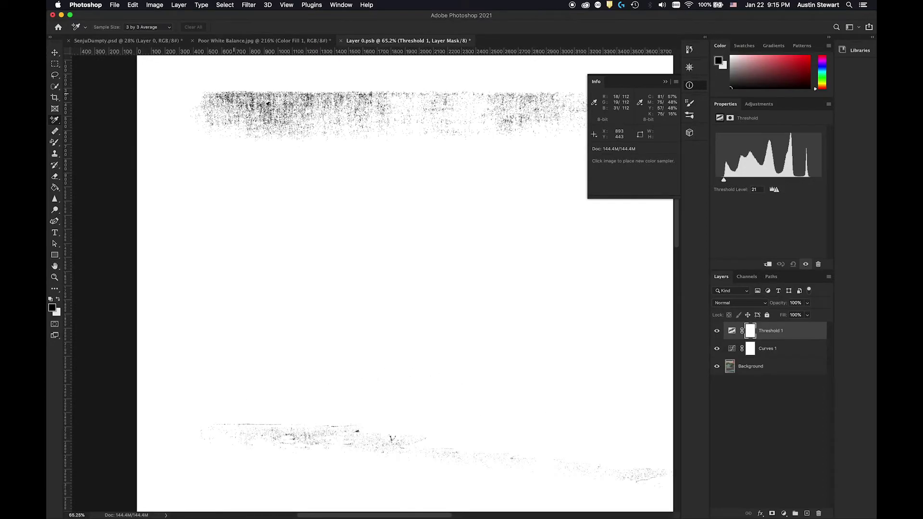
scroll(267, 103, "up", 6)
scroll(268, 103, "up", 5)
scroll(265, 103, "down", 3)
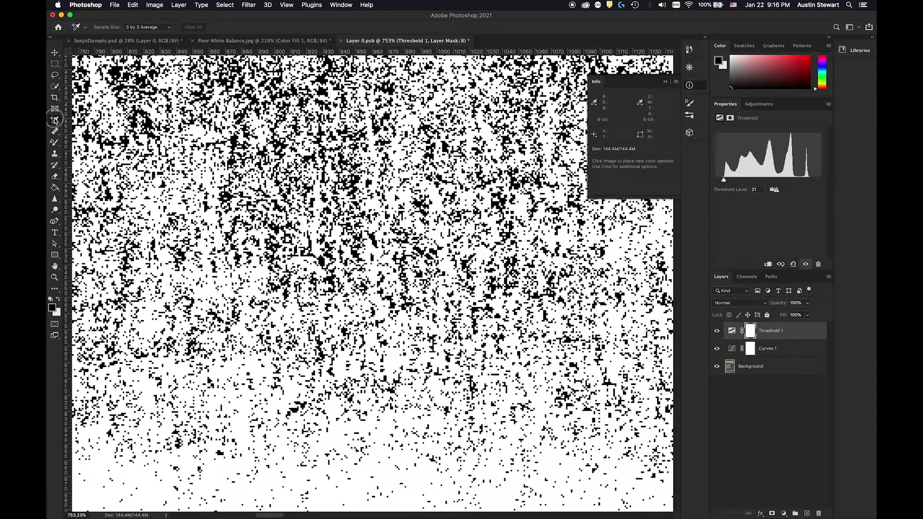
left_click(54, 119)
left_click(92, 118)
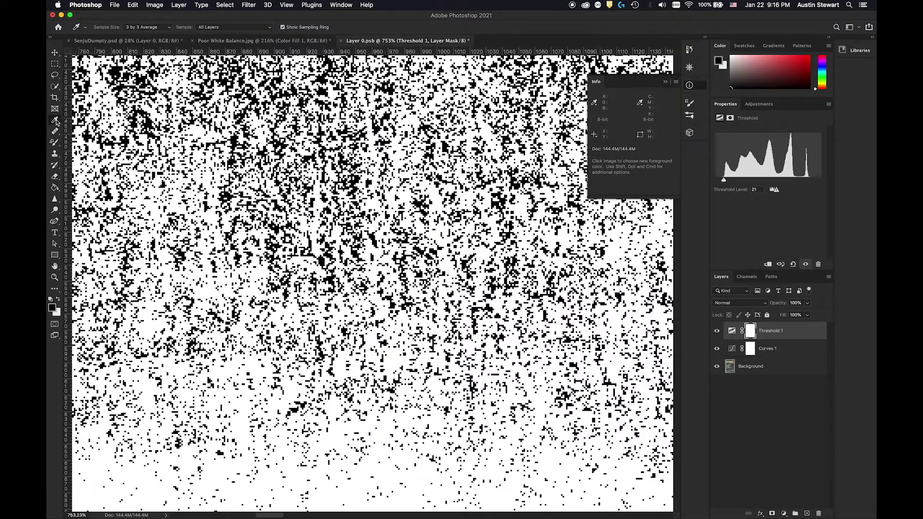
left_click(55, 121)
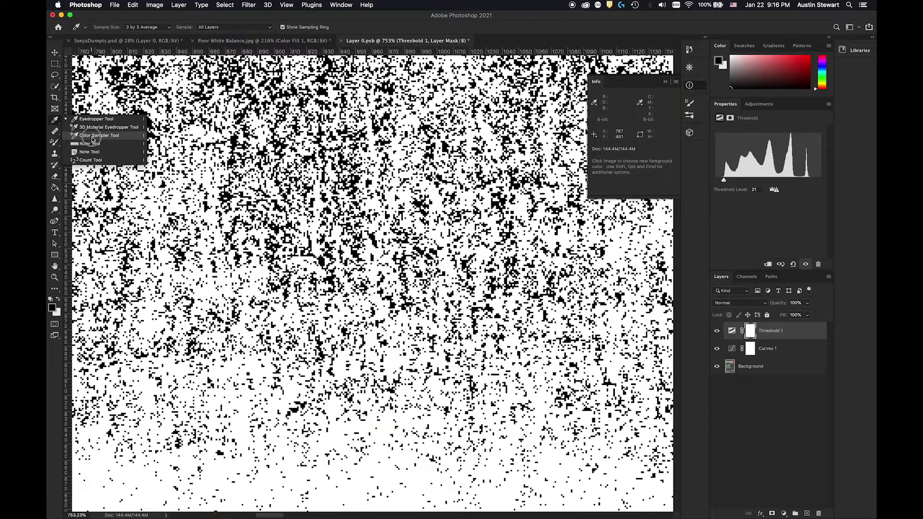
left_click(93, 137)
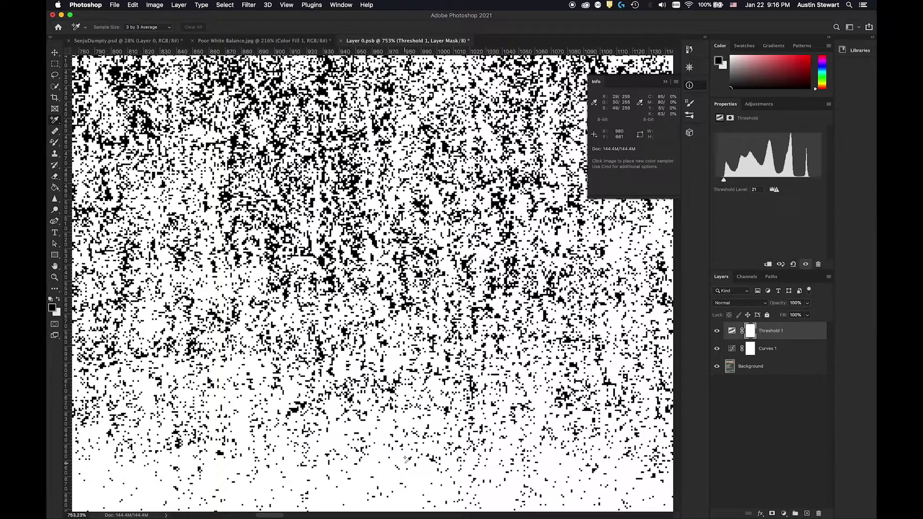
left_click(391, 88)
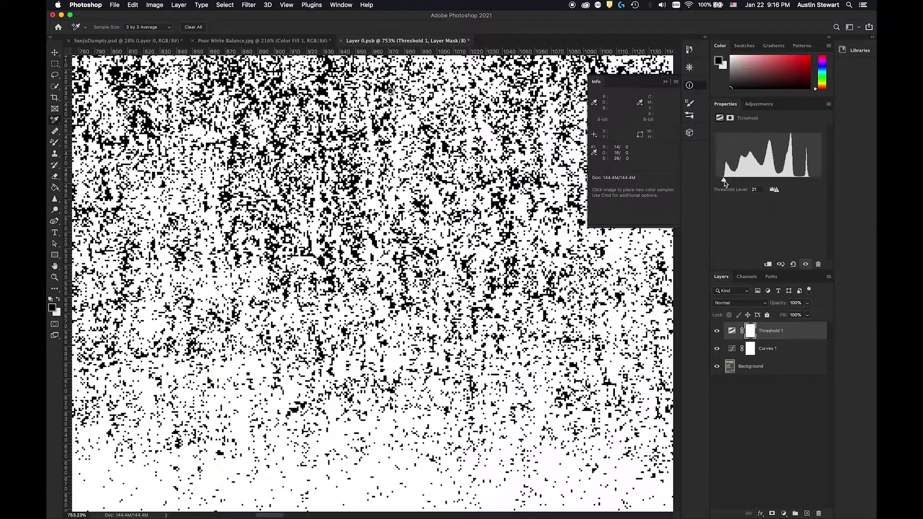
Raise the Threshold level to 224 to isolate the brightest pixels of the print.
left_click_drag(724, 183, 807, 181)
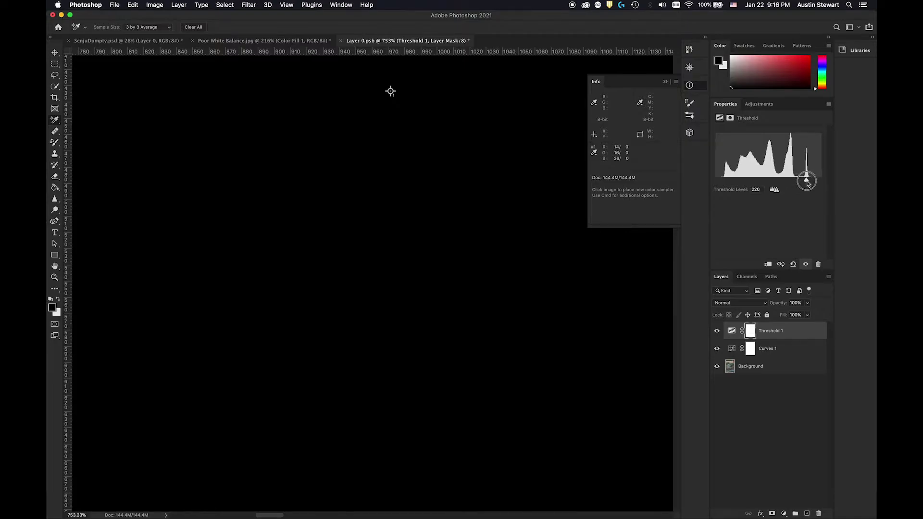
left_click_drag(807, 182, 809, 182)
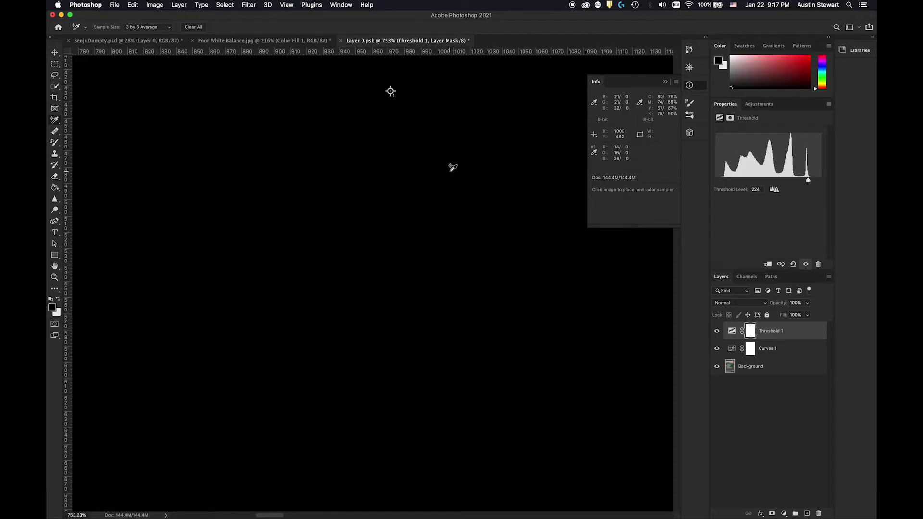
scroll(390, 92, "down", 3)
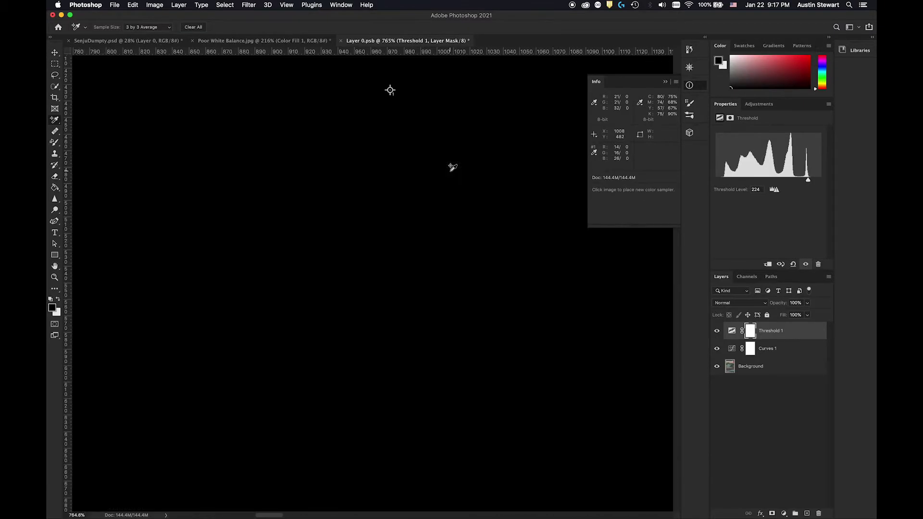
scroll(400, 104, "down", 5)
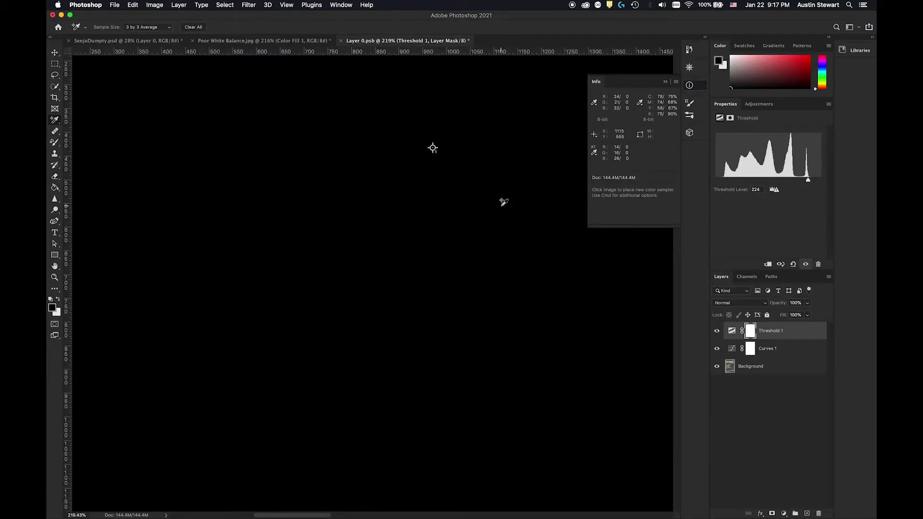
scroll(504, 204, "down", 10)
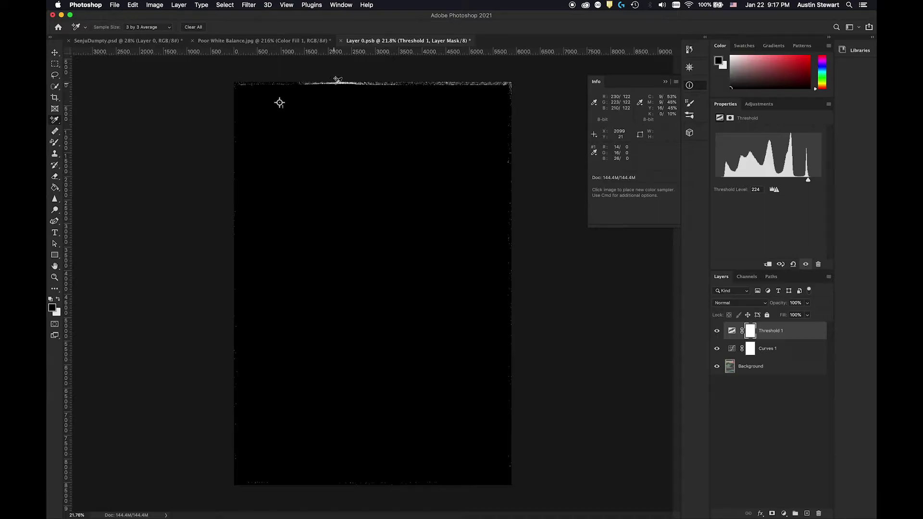
Place a second color sampler on a white pixel in the bright strip along the print's upper edge.
scroll(336, 78, "up", 2)
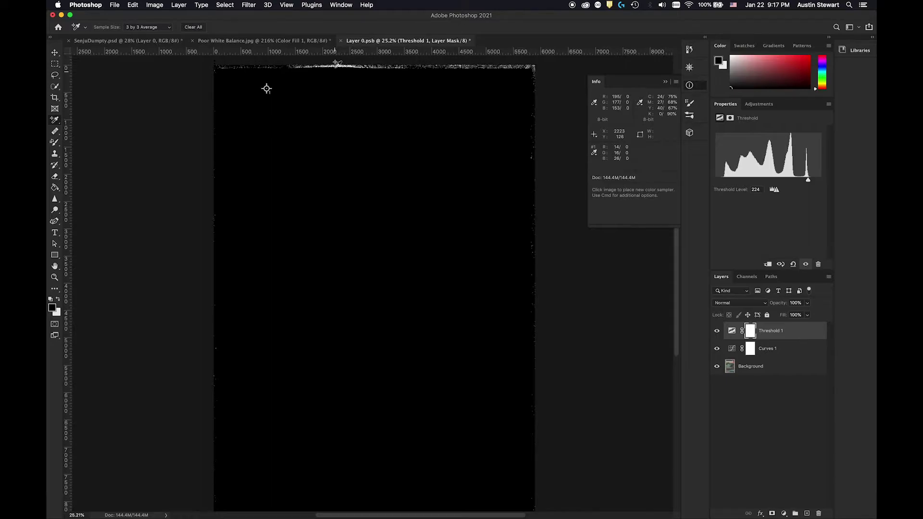
scroll(337, 67, "up", 5)
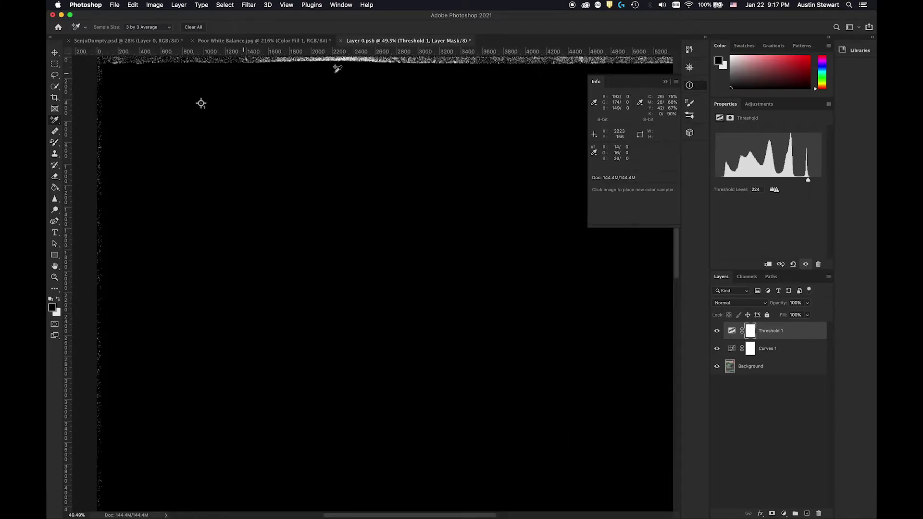
scroll(338, 79, "up", 2)
scroll(340, 79, "up", 1)
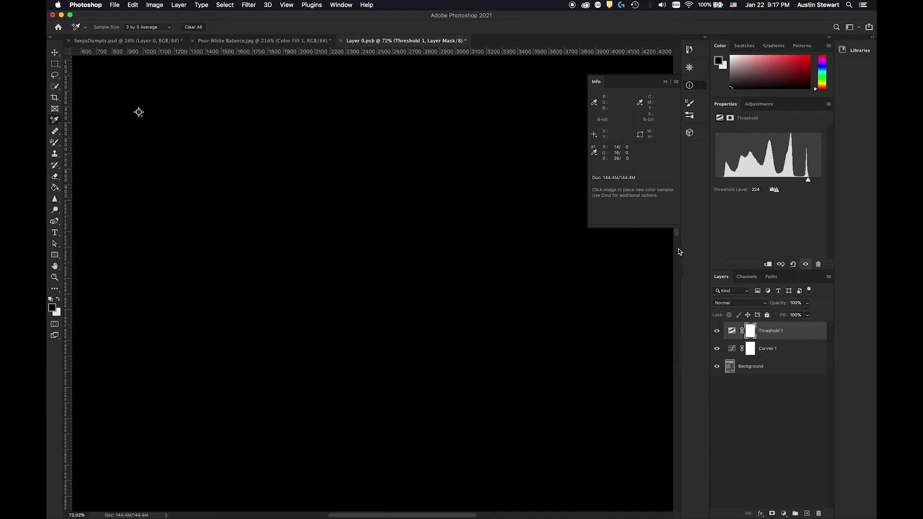
scroll(678, 230, "up", 2)
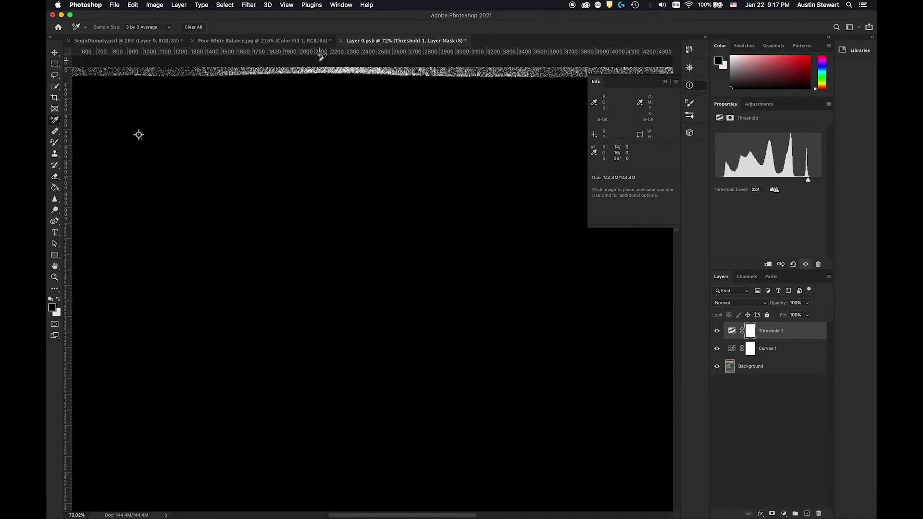
scroll(332, 67, "up", 10)
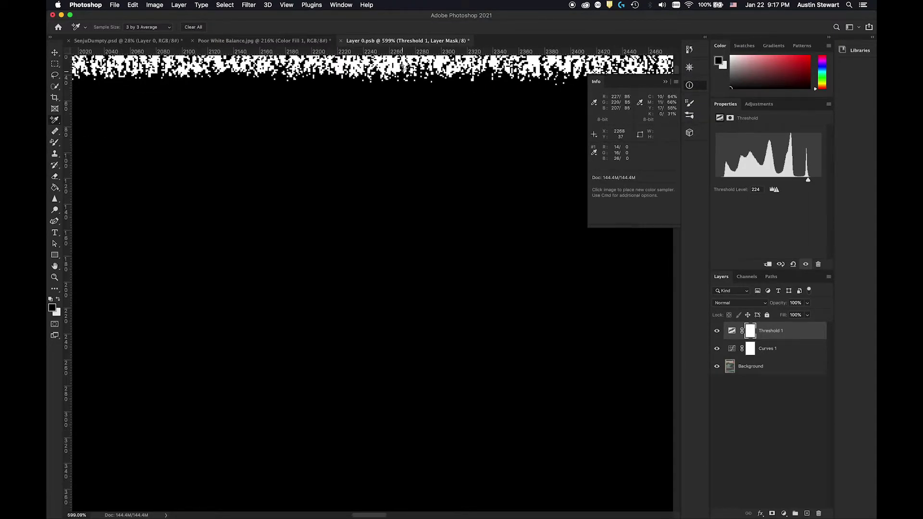
left_click(395, 67)
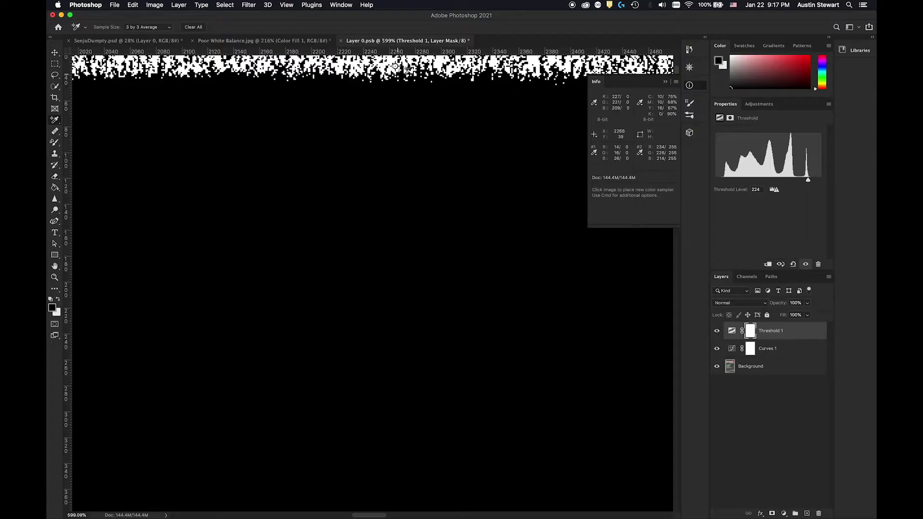
Add a Solid Color fill layer named "50% grey" directly above the Background layer.
scroll(399, 85, "down", 1)
scroll(399, 85, "down", 1)
scroll(408, 104, "down", 3)
scroll(409, 107, "down", 5)
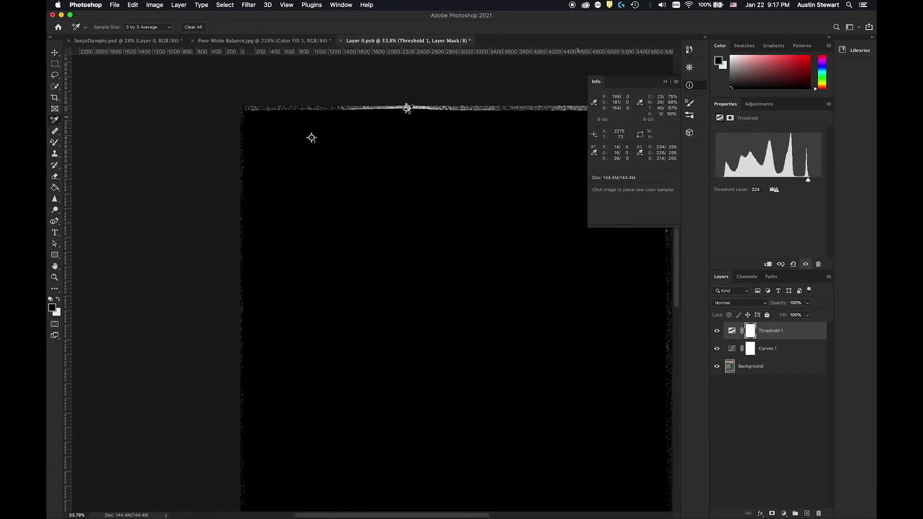
scroll(412, 156, "down", 3)
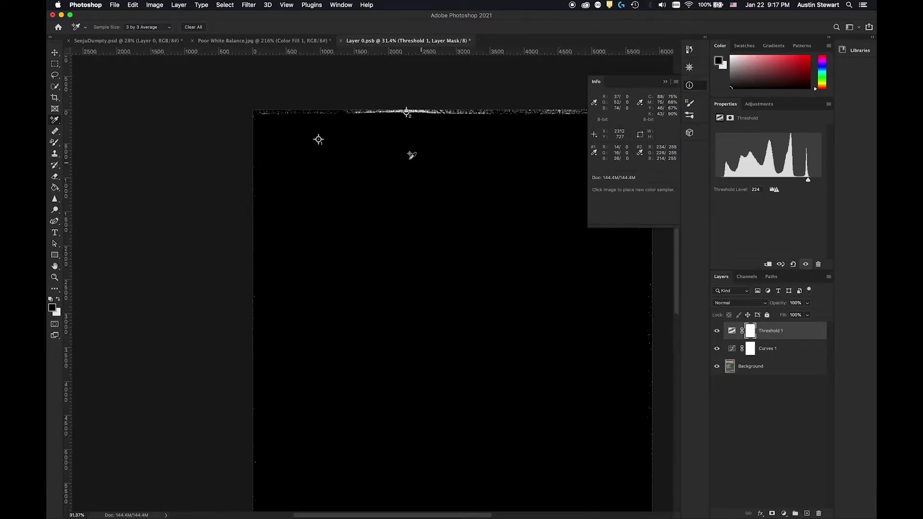
scroll(412, 155, "down", 1)
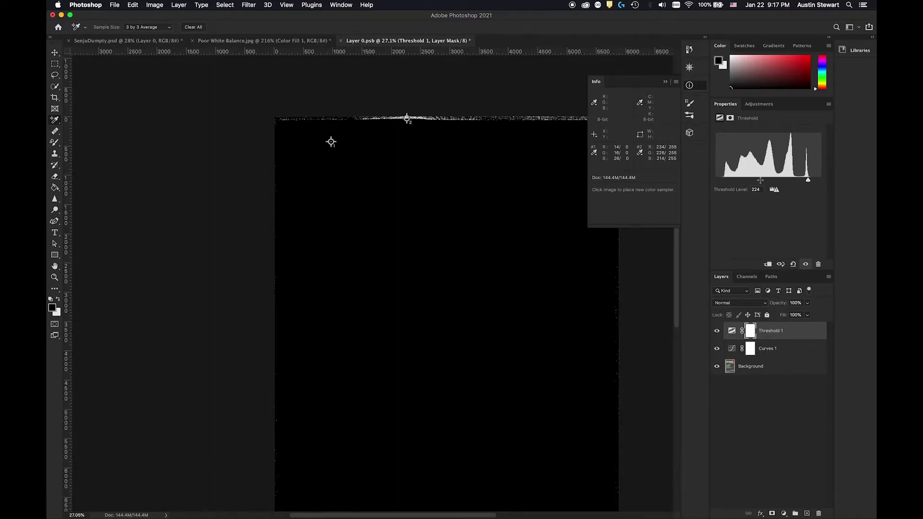
key("super+2")
left_click(786, 349)
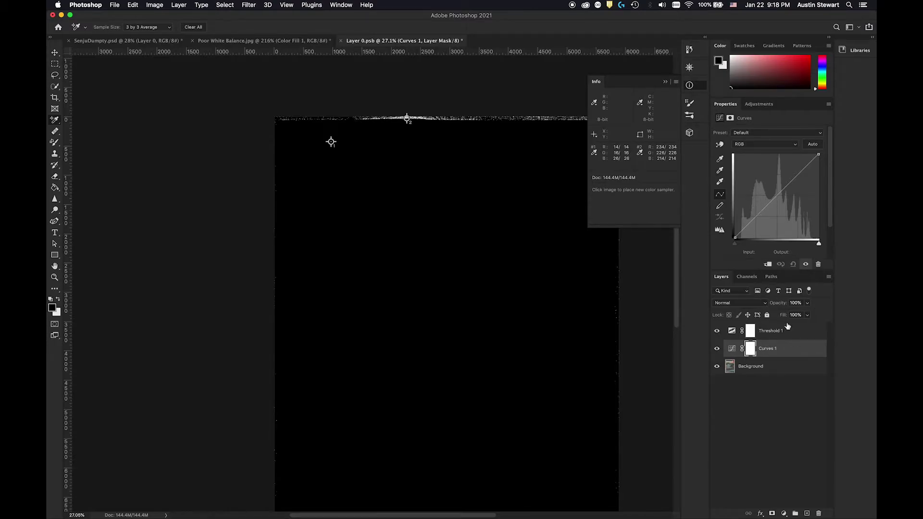
left_click(783, 333)
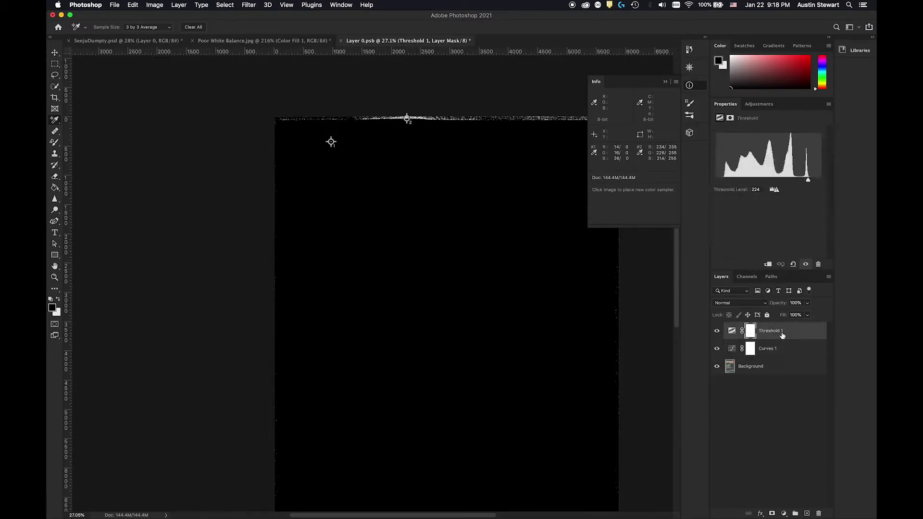
left_click(785, 349)
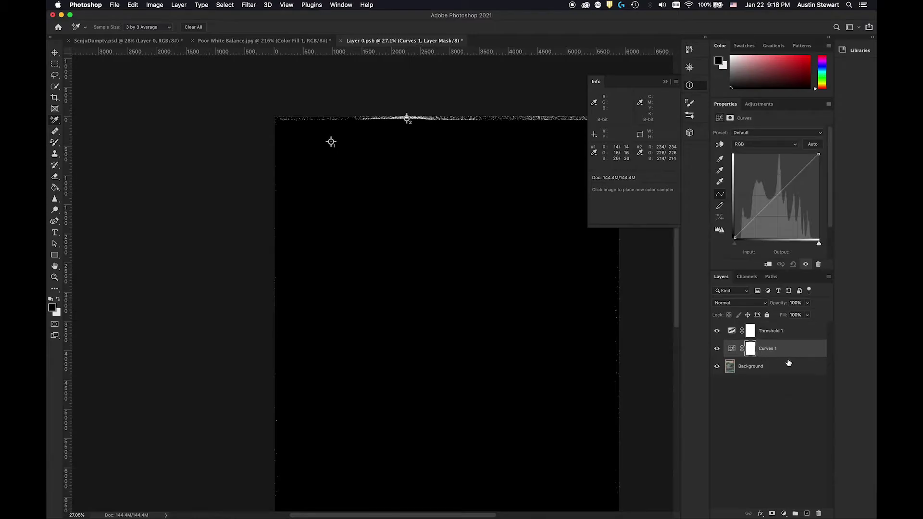
left_click(780, 365)
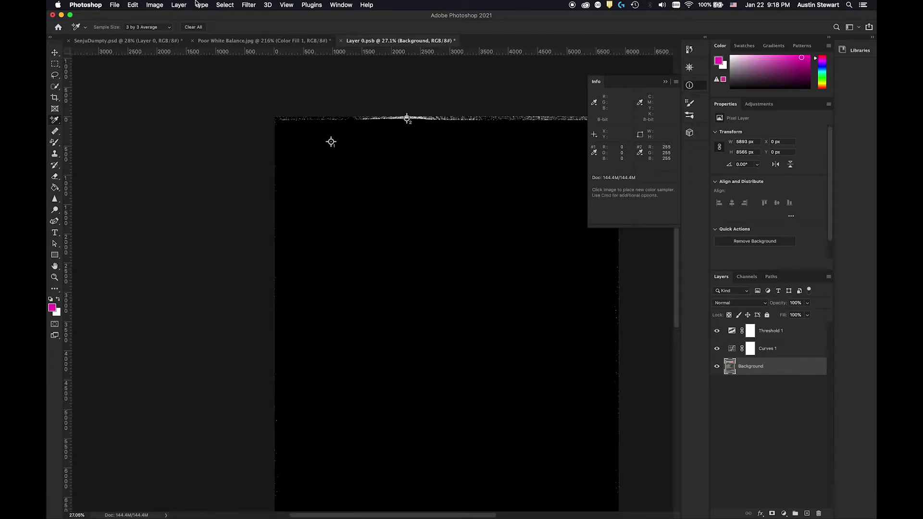
left_click(179, 5)
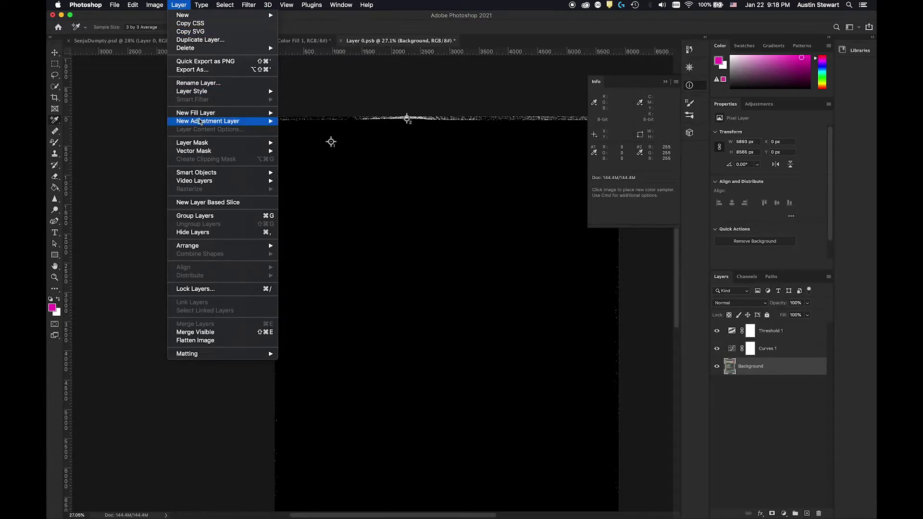
mouse_move(200, 115)
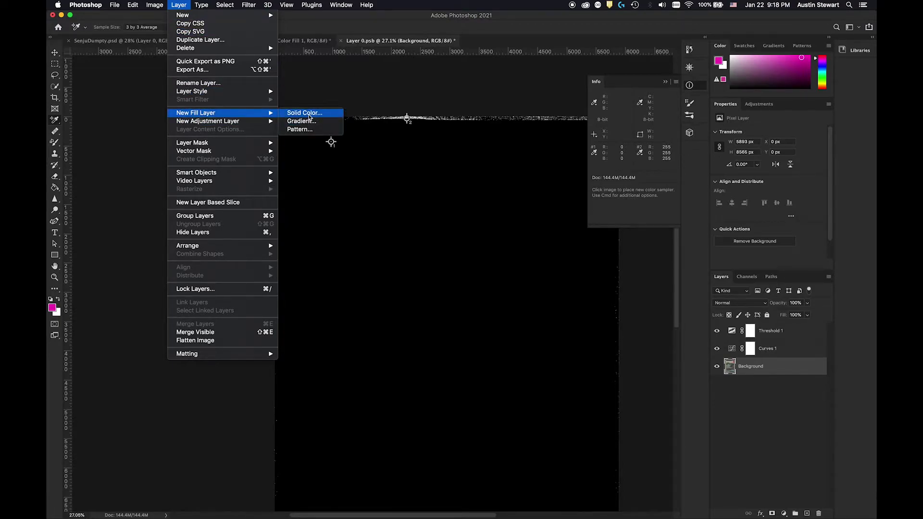
left_click(309, 118)
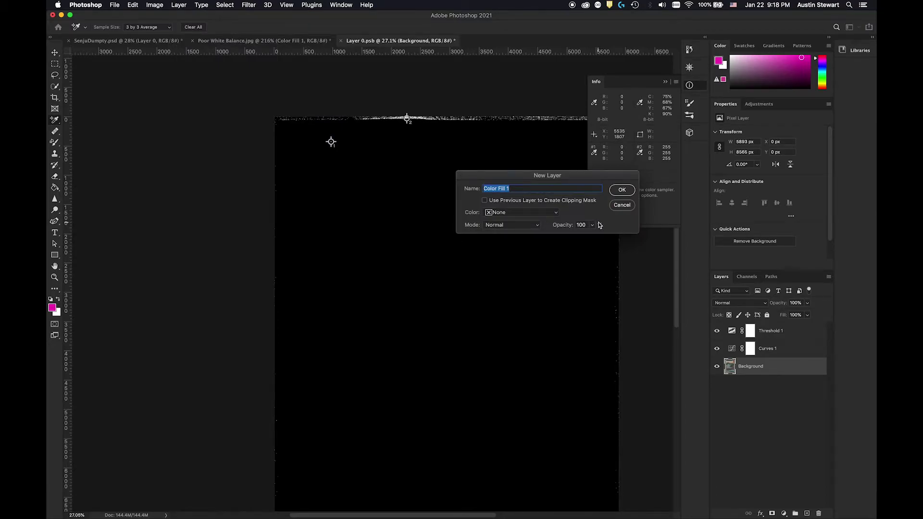
type("50% grey")
left_click(630, 190)
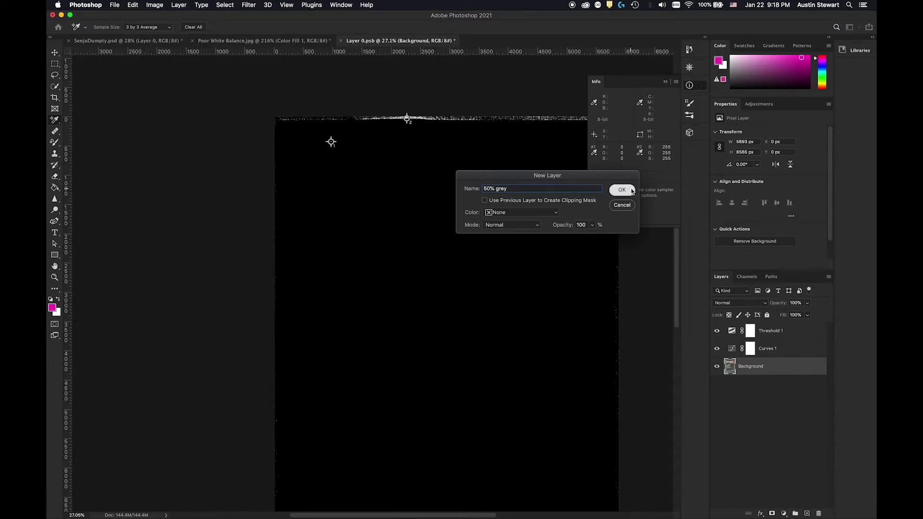
Set the fill color to neutral grey with hue 0, saturation 0 and brightness 50%.
left_click_drag(398, 140, 440, 143)
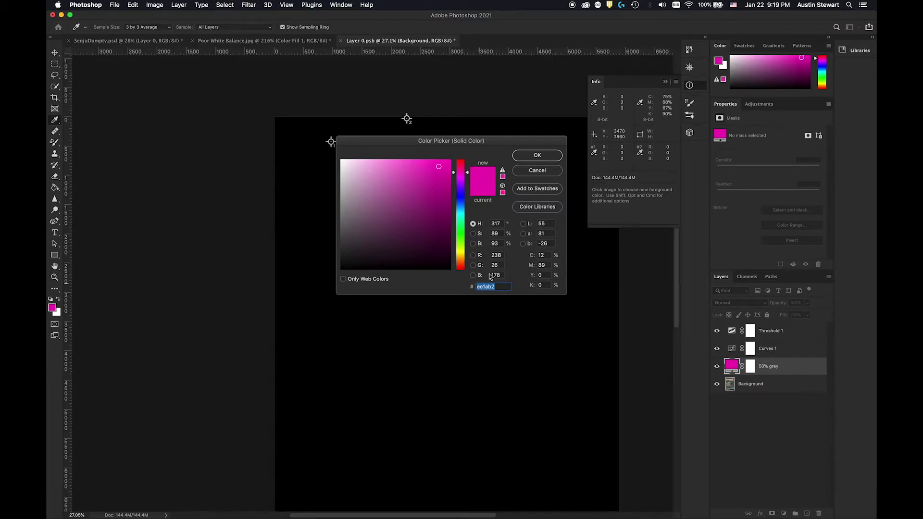
double_click(498, 224)
type("0")
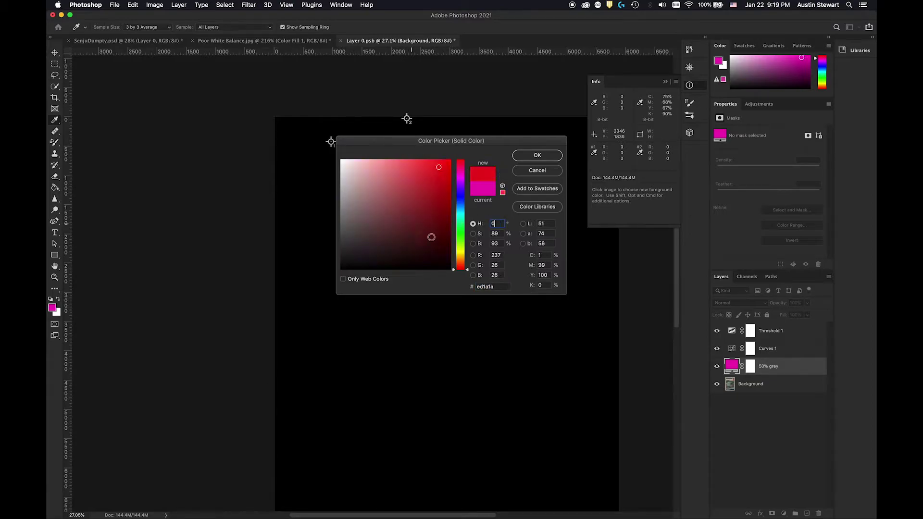
double_click(496, 234)
type("0")
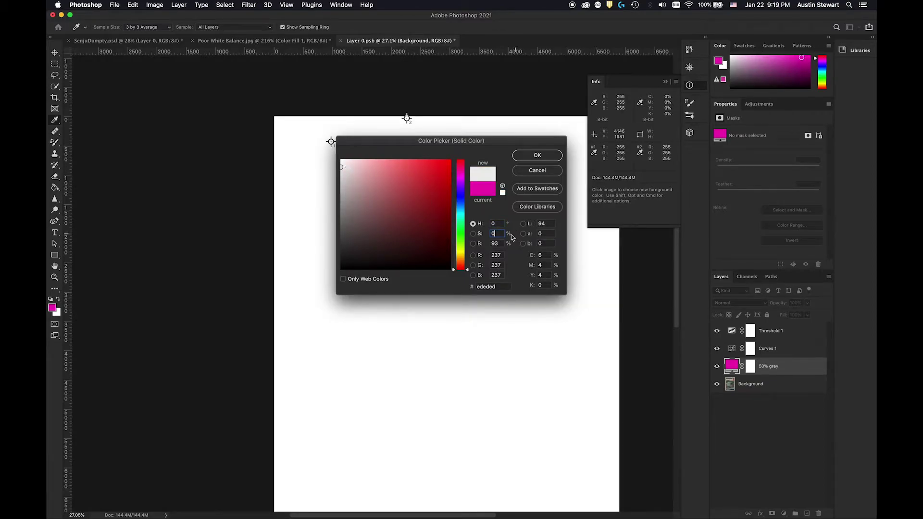
double_click(497, 245)
type("50")
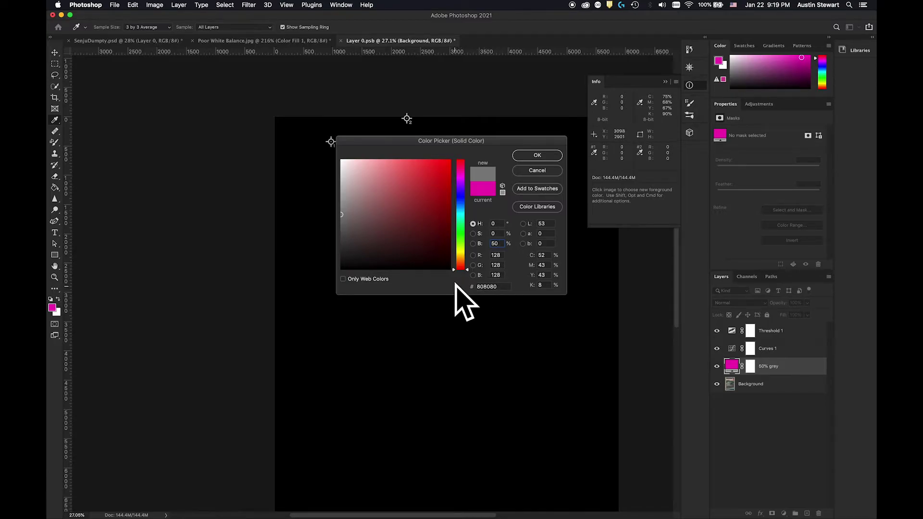
left_click(544, 155)
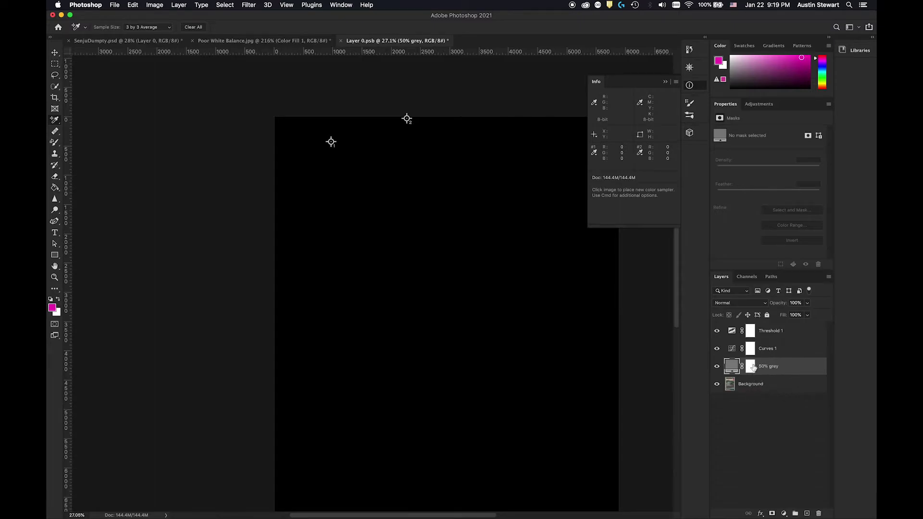
Hide the Threshold layer and set the 50% grey layer's blend mode to Difference.
left_click(716, 331)
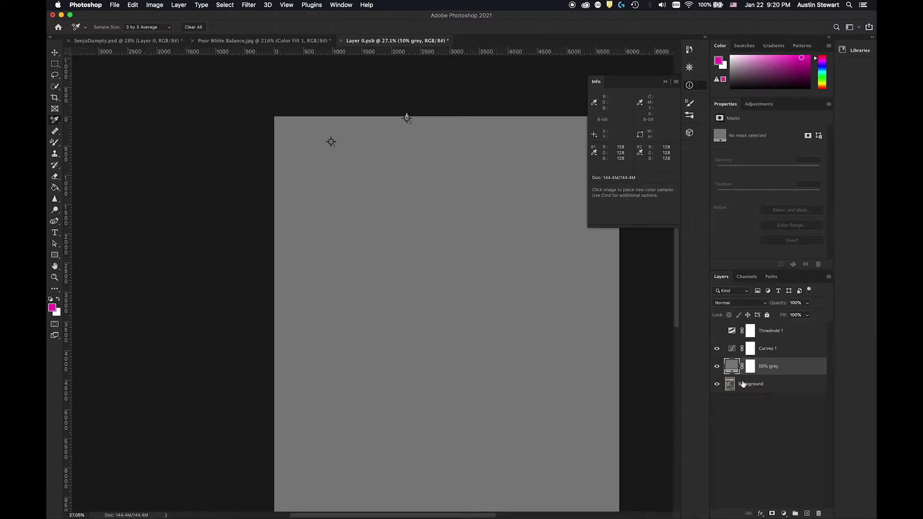
left_click(756, 305)
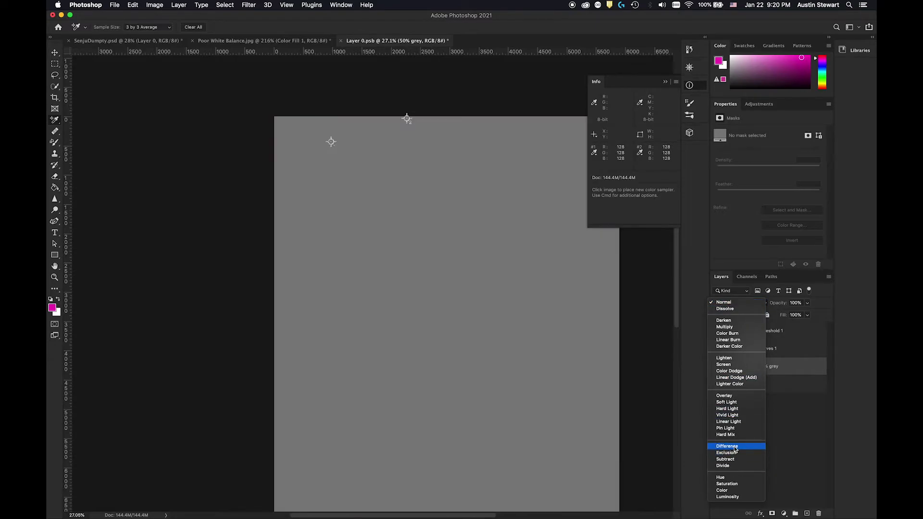
left_click(735, 449)
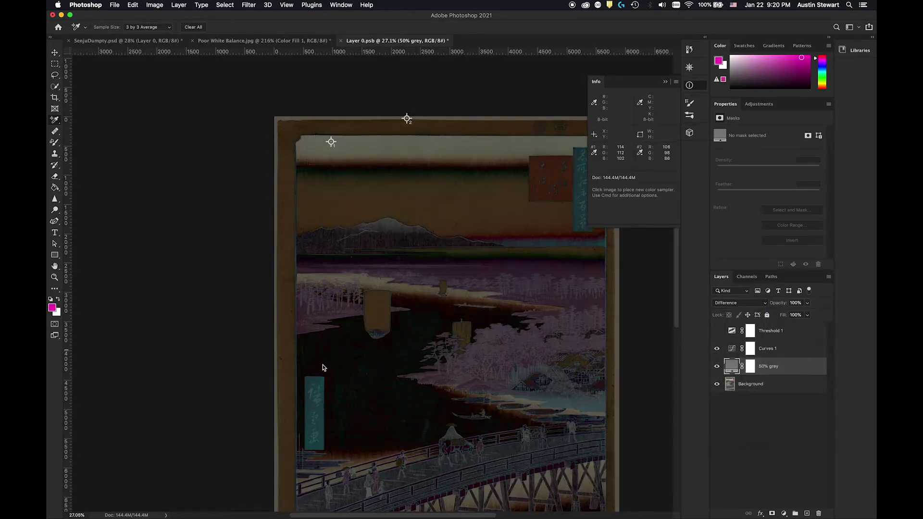
scroll(404, 355, "down", 1)
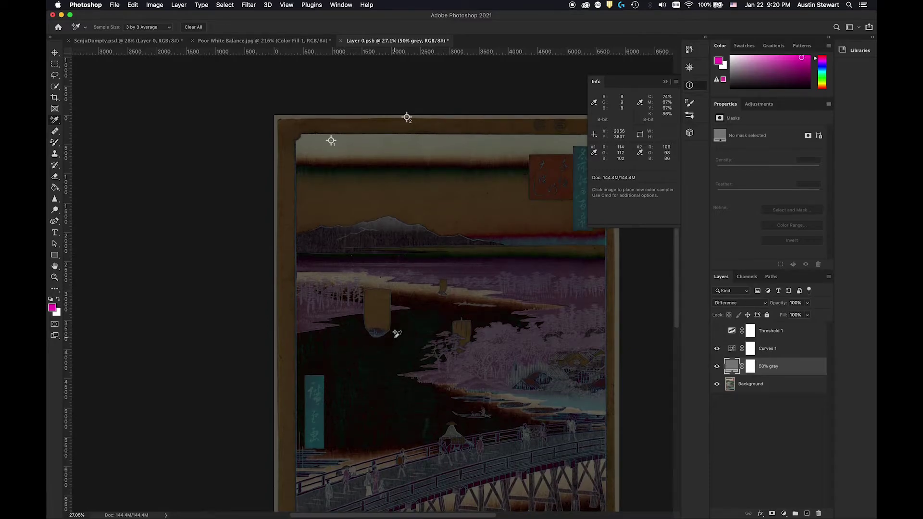
scroll(396, 332, "down", 5)
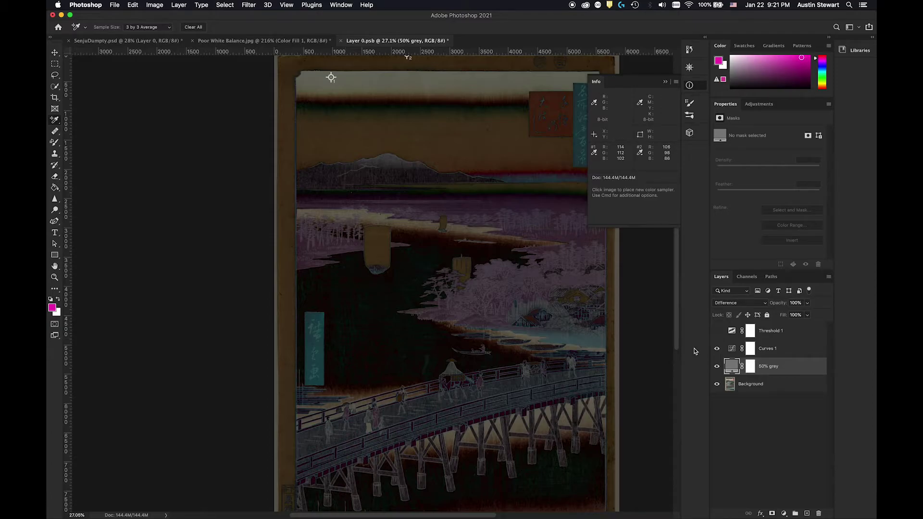
Show the Threshold layer again and lower its level to 7 to isolate the pixels closest to neutral grey.
left_click(718, 331)
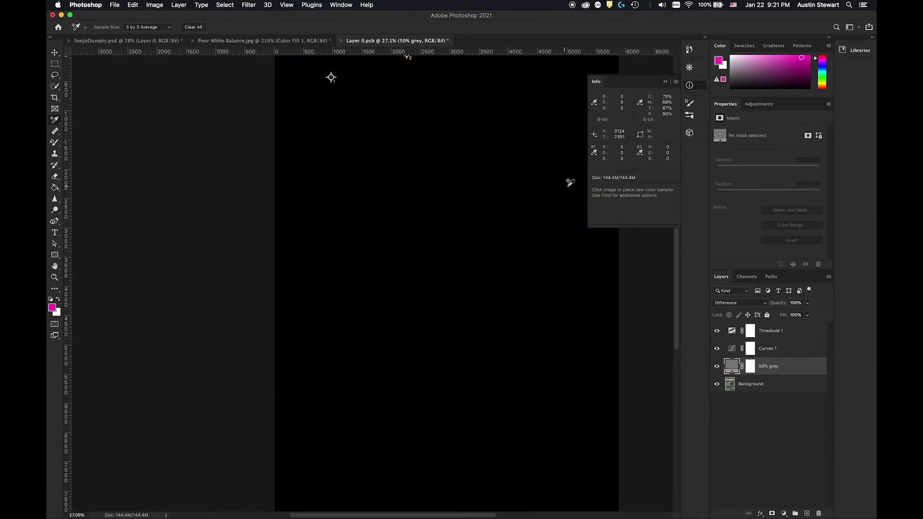
left_click(807, 332)
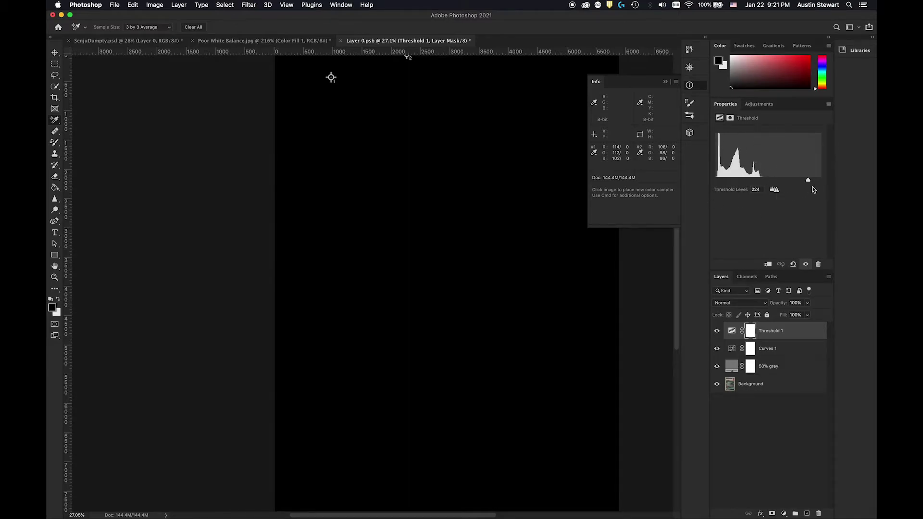
left_click_drag(810, 181, 720, 180)
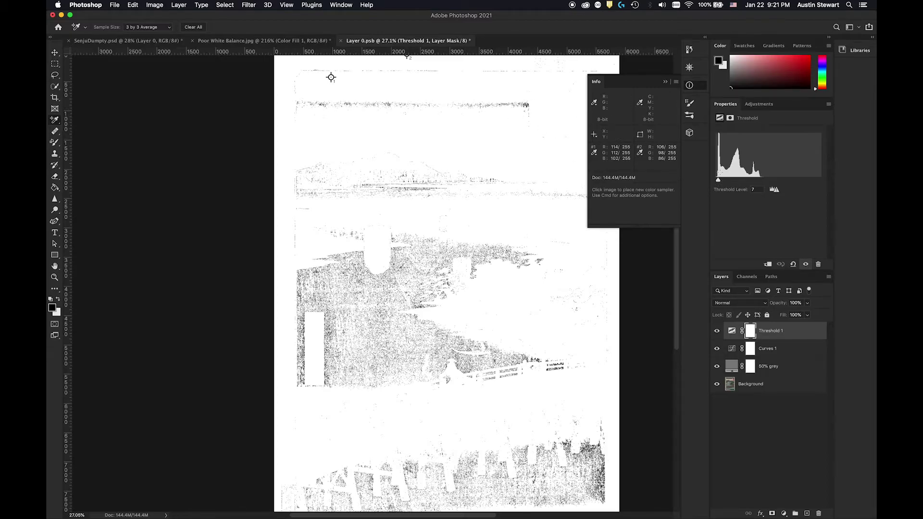
Set the Threshold level to 6 and place a third color sampler on a dark pixel cluster at the foot of the mountains.
left_click_drag(719, 184, 718, 182)
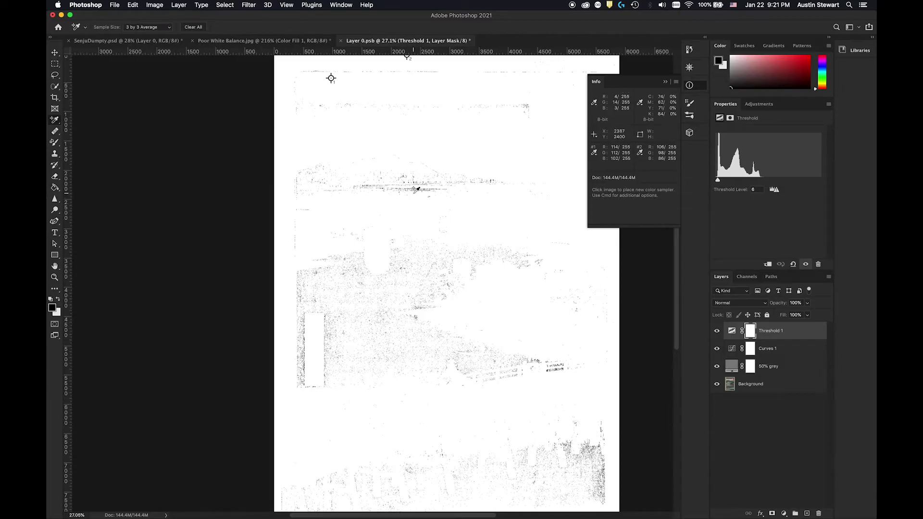
scroll(416, 186, "down", 3)
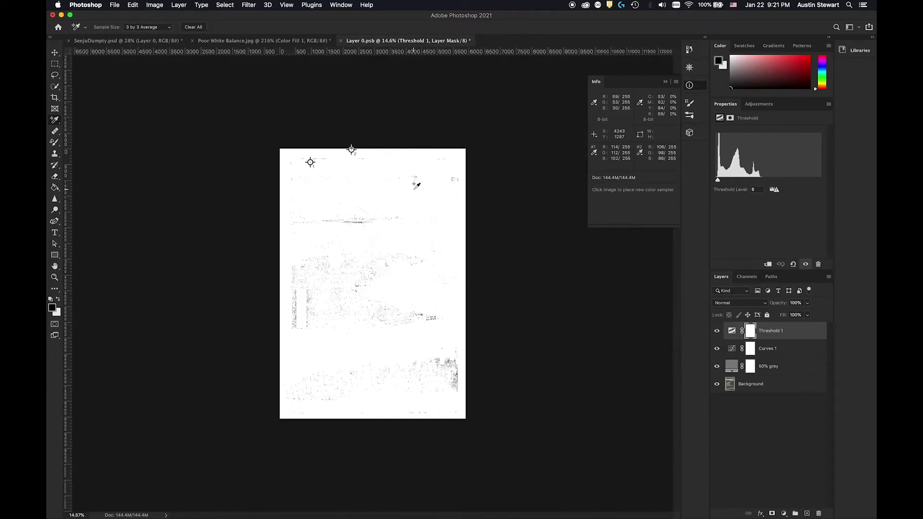
scroll(356, 224, "up", 4)
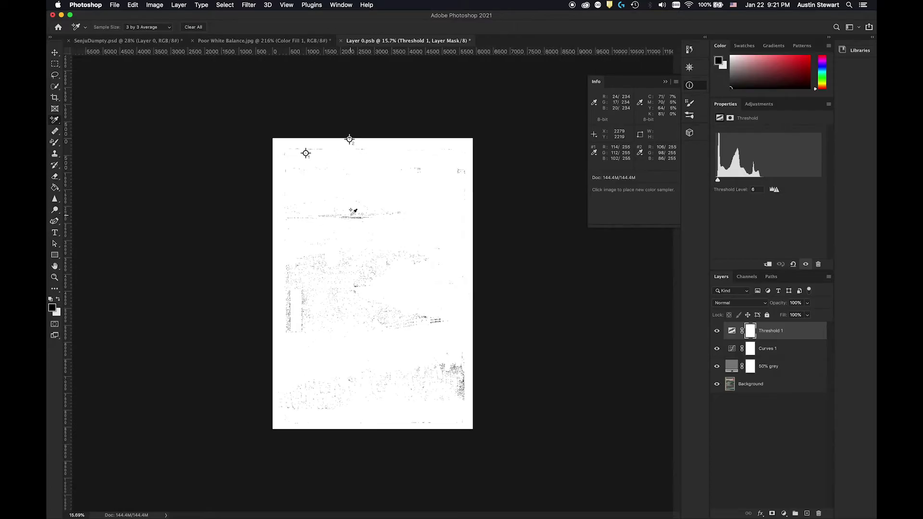
scroll(345, 205, "up", 10)
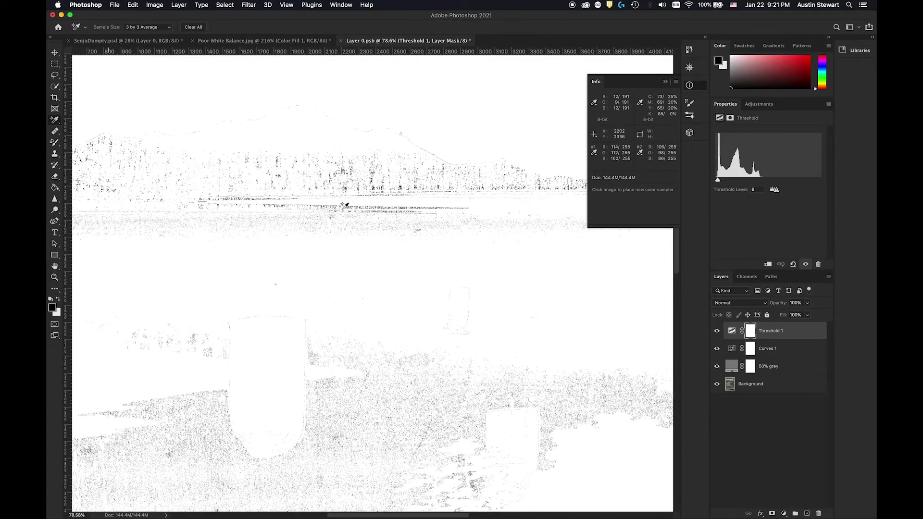
scroll(345, 204, "up", 4)
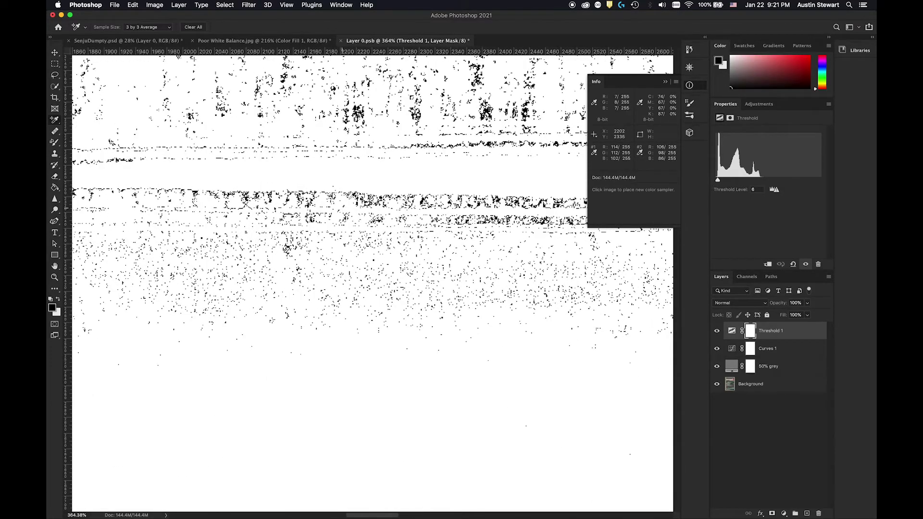
scroll(373, 105, "up", 1)
scroll(373, 105, "up", 8)
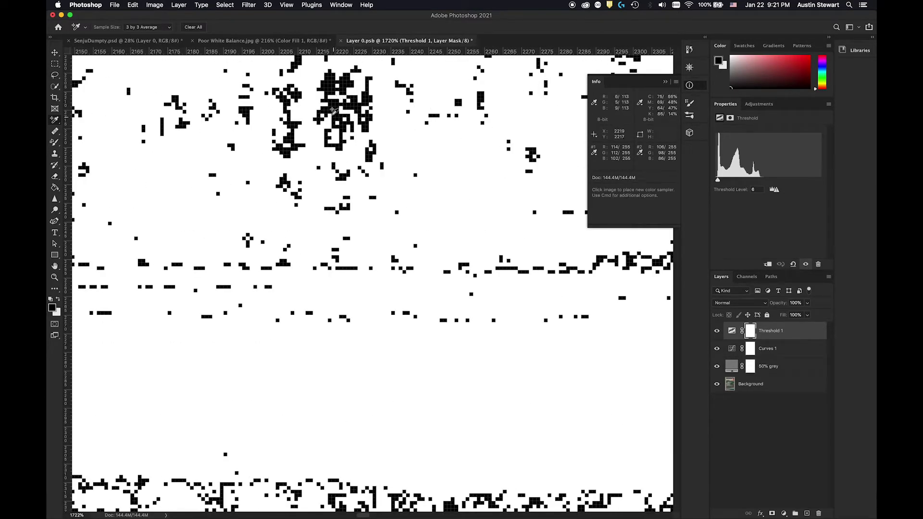
left_click(333, 108)
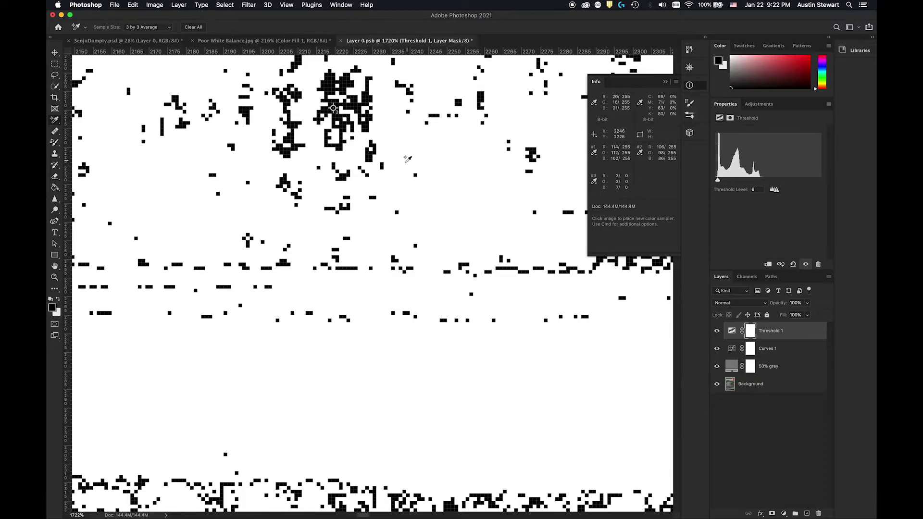
Hide the 50% grey and Threshold 1 layers and make the Curves 1 adjustment active.
scroll(339, 164, "down", 15)
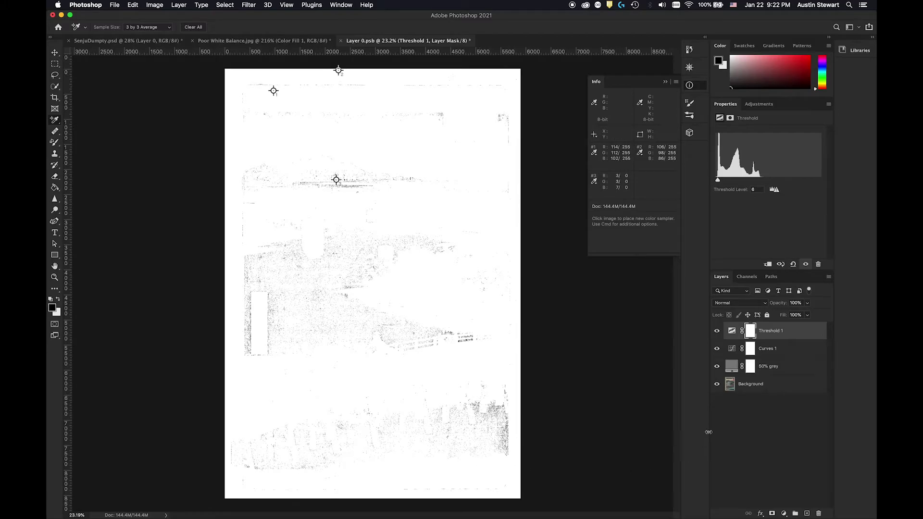
left_click(717, 367)
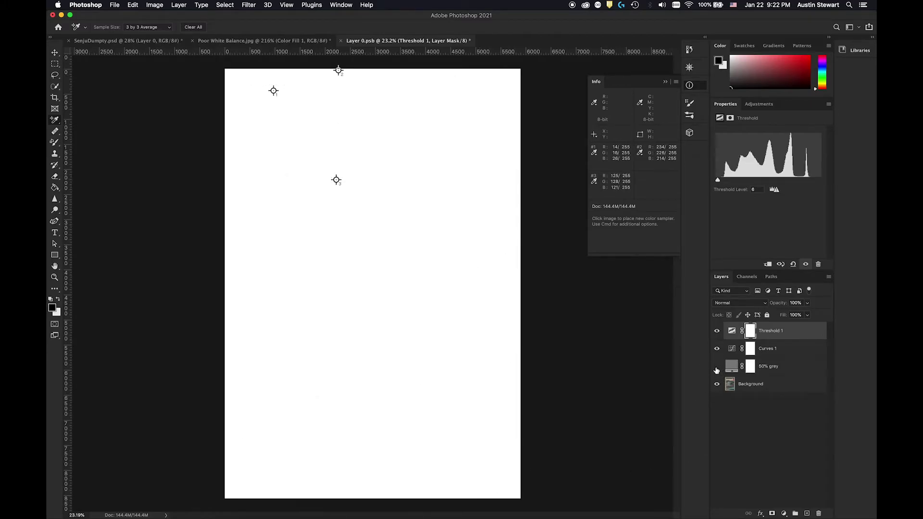
left_click(716, 331)
left_click(797, 351)
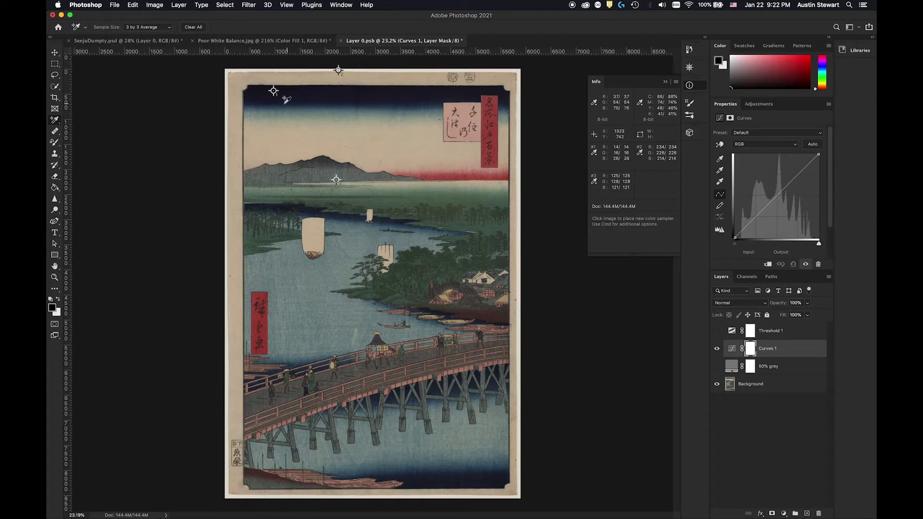
Set the Curves black, white and grey points by sampling the image at color samplers 1, 2 and 3 respectively.
left_click(720, 159)
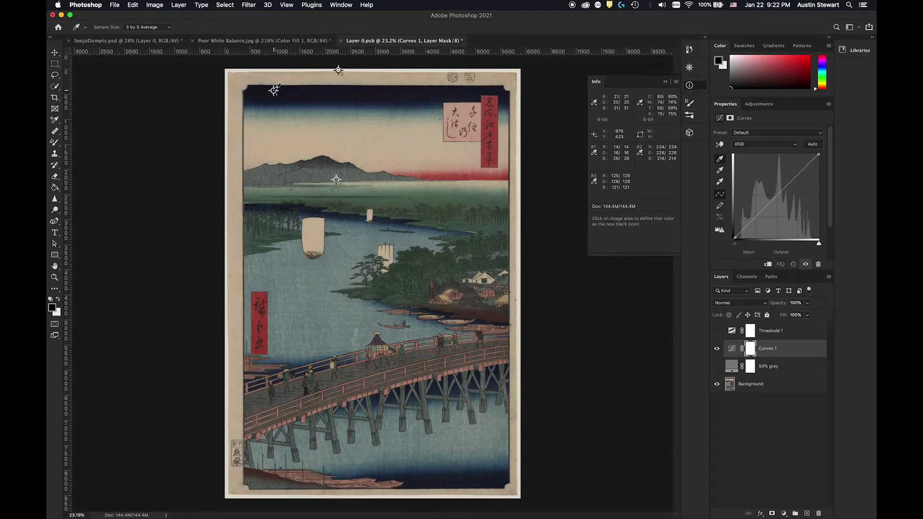
left_click(272, 92)
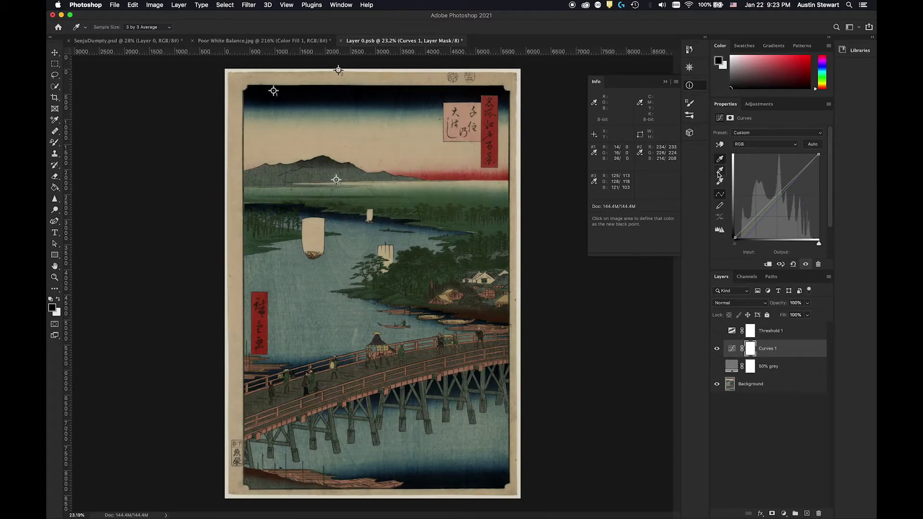
left_click(720, 182)
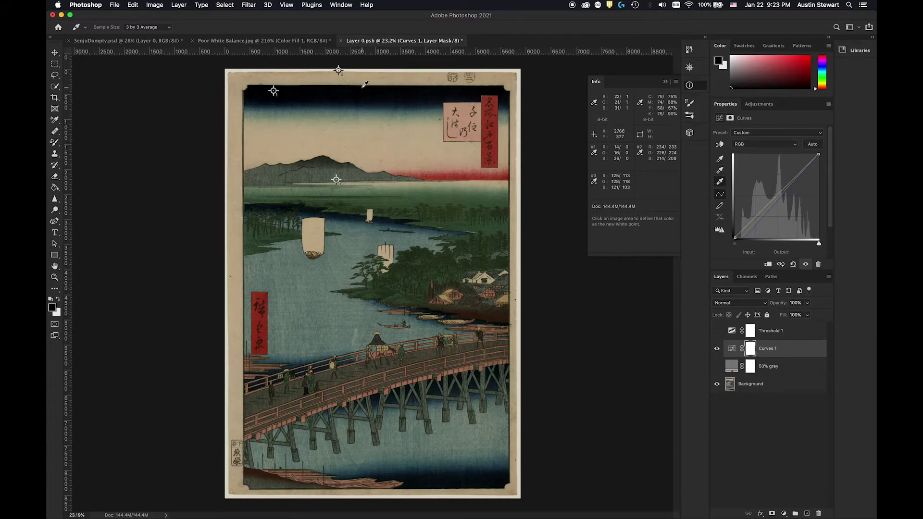
left_click(339, 70)
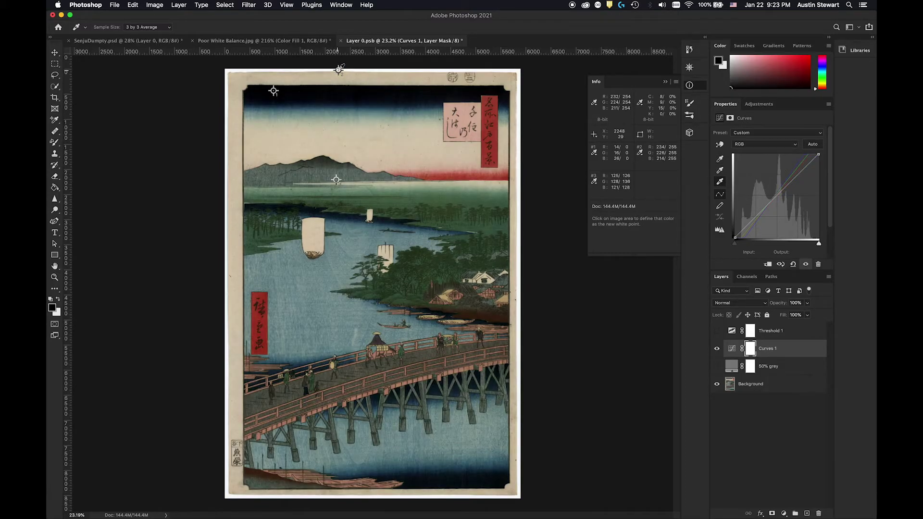
left_click(721, 170)
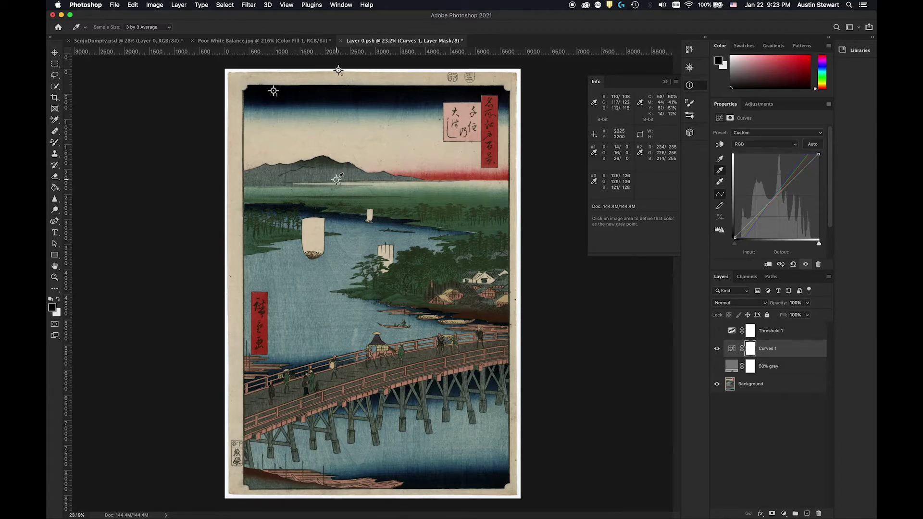
left_click(336, 180)
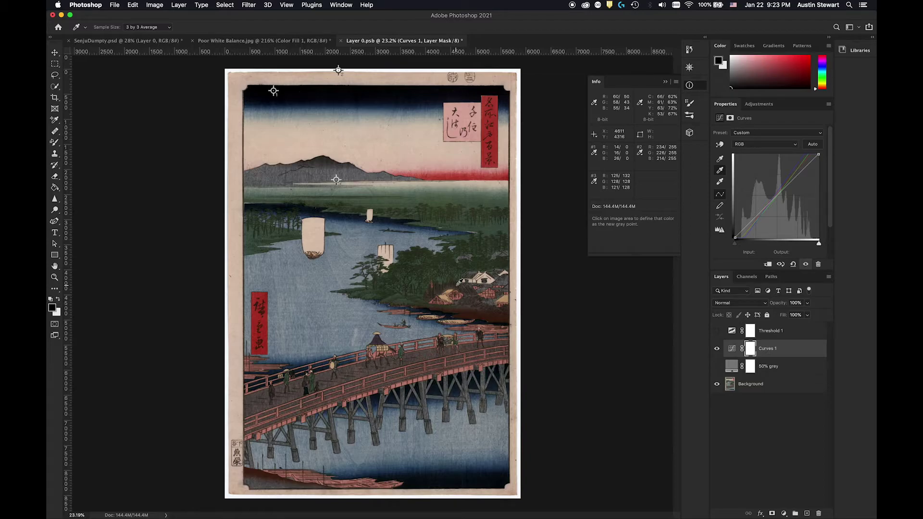
Compare the print with and without the Curves 1 correction, leaving the layer visible.
left_click(717, 349)
left_click(716, 349)
left_click(717, 349)
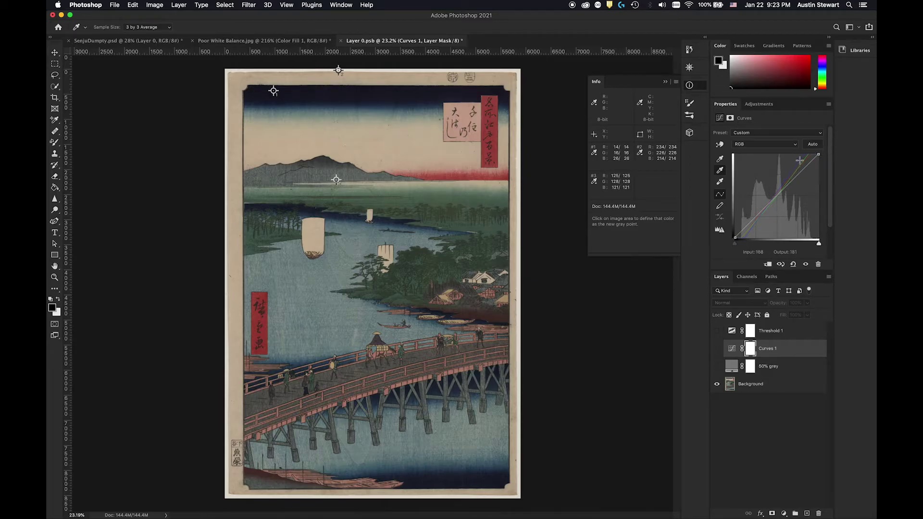
left_click(717, 348)
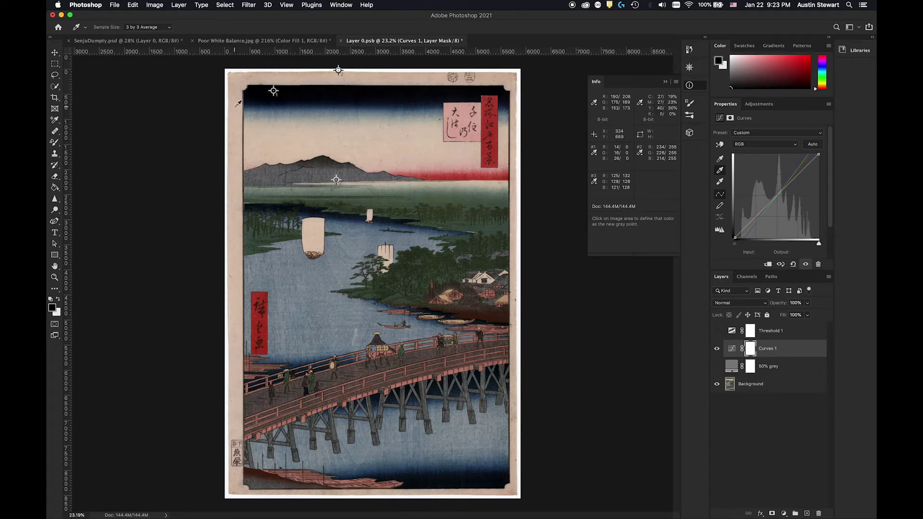
left_click(716, 348)
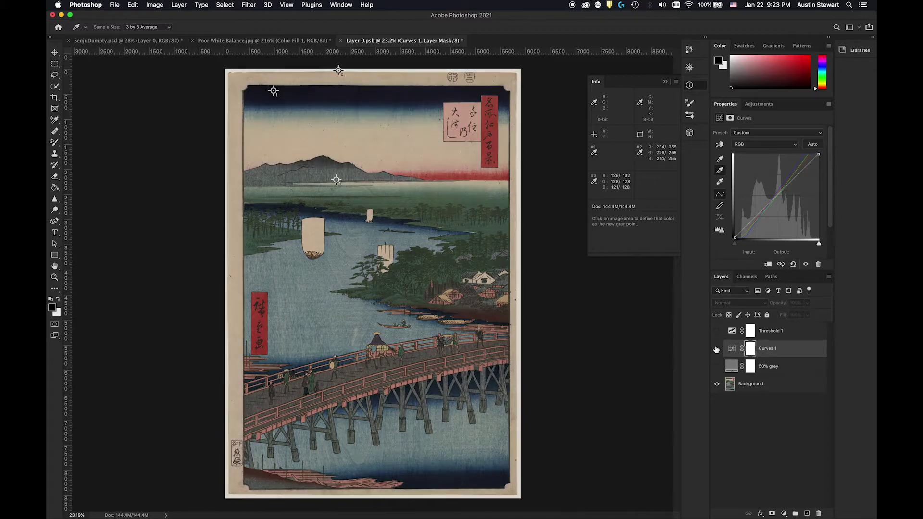
left_click(716, 349)
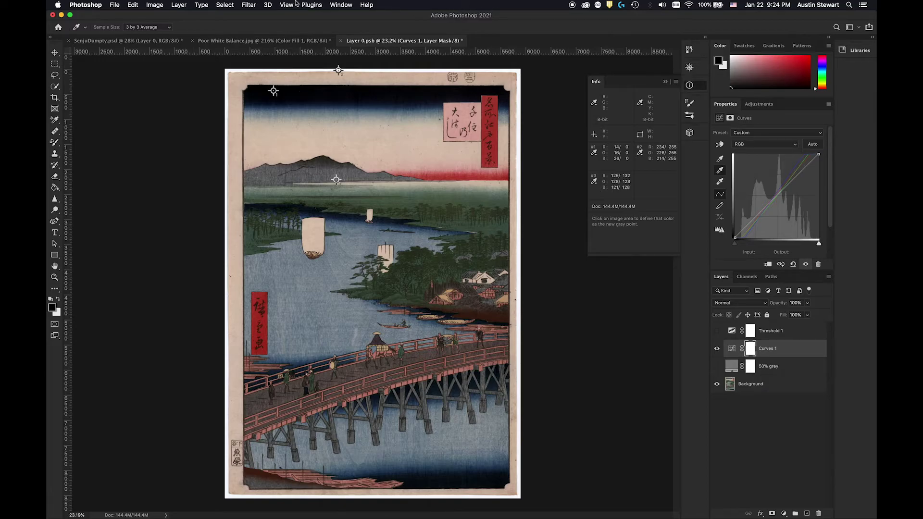
Show the Histogram and compare the tonal distribution with Curves 1 hidden and visible.
left_click(341, 5)
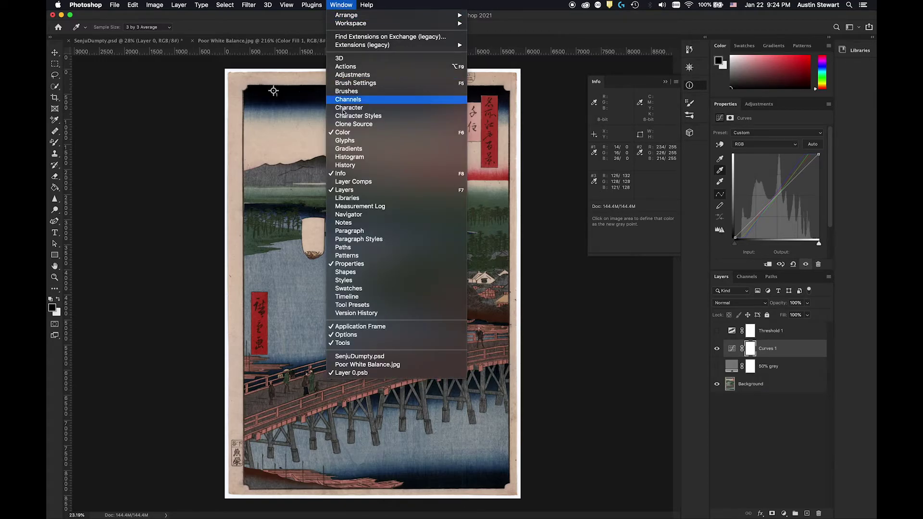
left_click(346, 157)
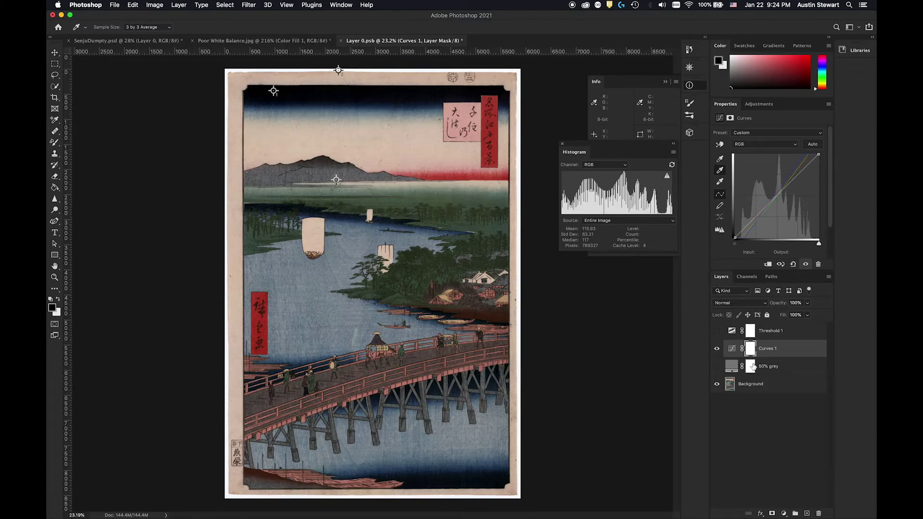
left_click(717, 349)
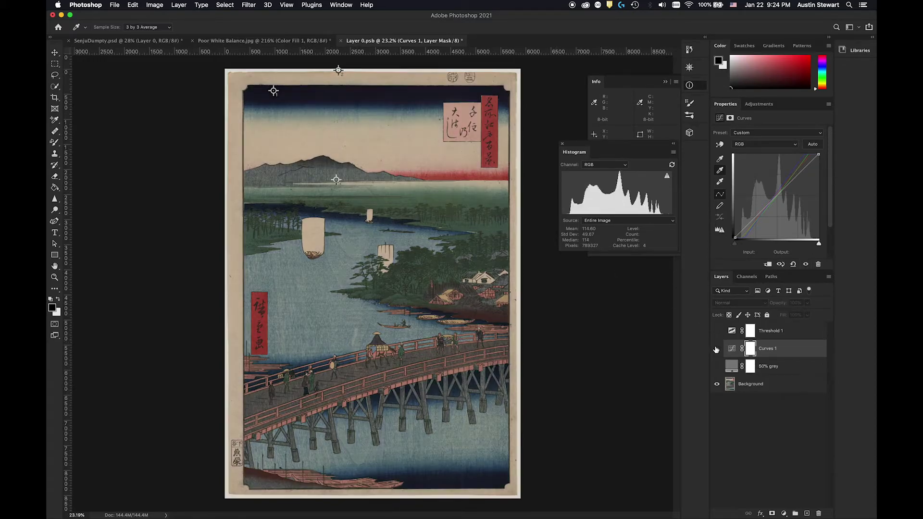
left_click(716, 349)
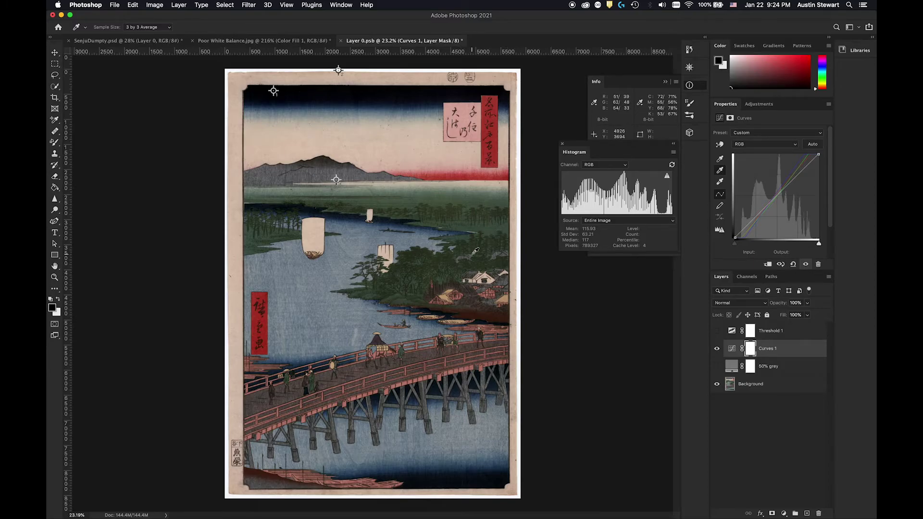
Save the corrected smart object contents and return to SenjuDumpty.psd, showing the whole composition.
key("cmd+s")
left_click(106, 41)
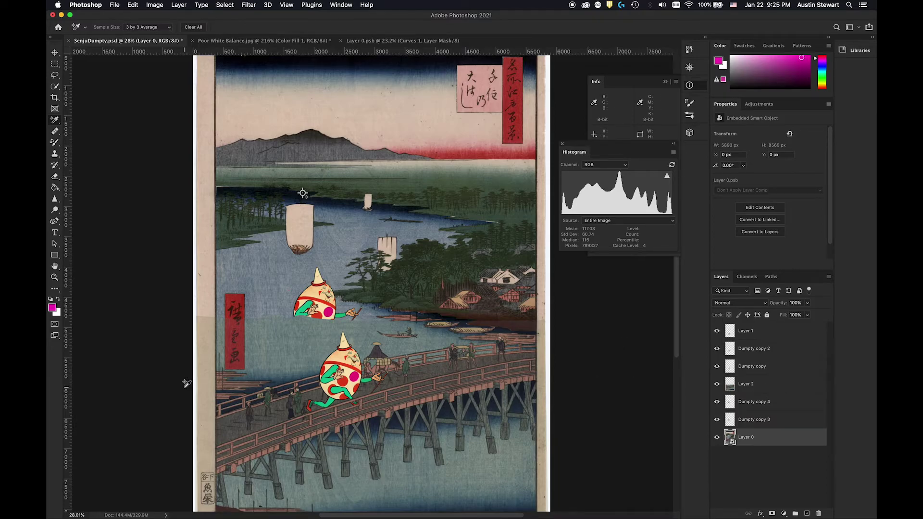
scroll(377, 197, "down", 3)
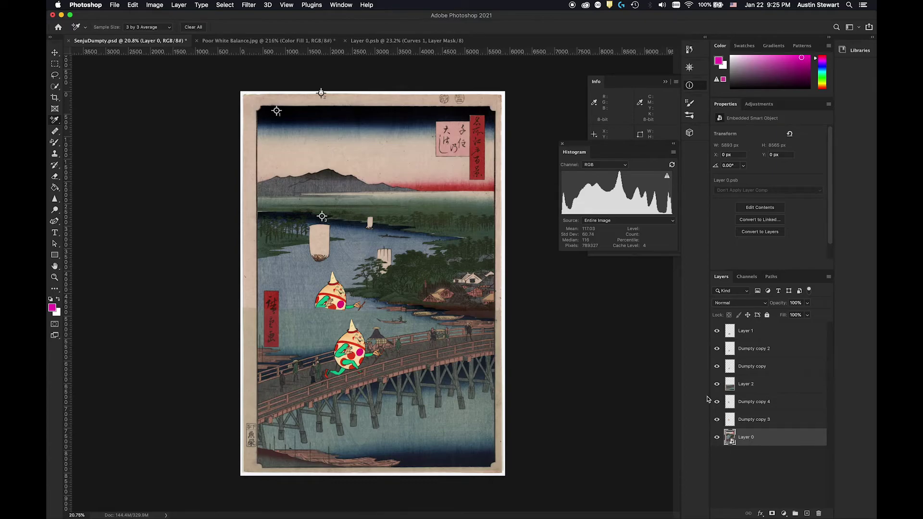
Try copying a lassoed area around the large white sail to a new layer, view it without Layer 0, and undo the copy.
left_click(55, 75)
mouse_move(307, 203)
left_mouse_down()
mouse_move(269, 237)
mouse_move(305, 283)
mouse_move(360, 229)
mouse_move(288, 194)
left_mouse_up()
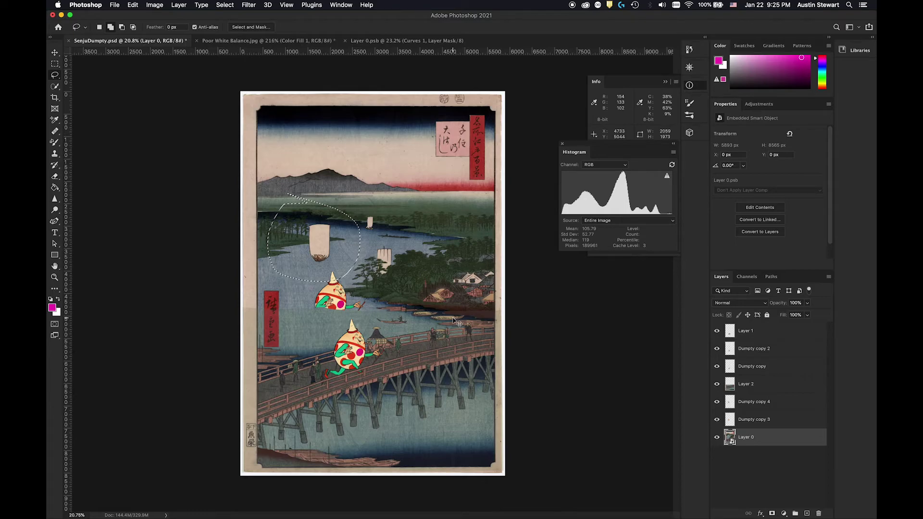
key("super+j")
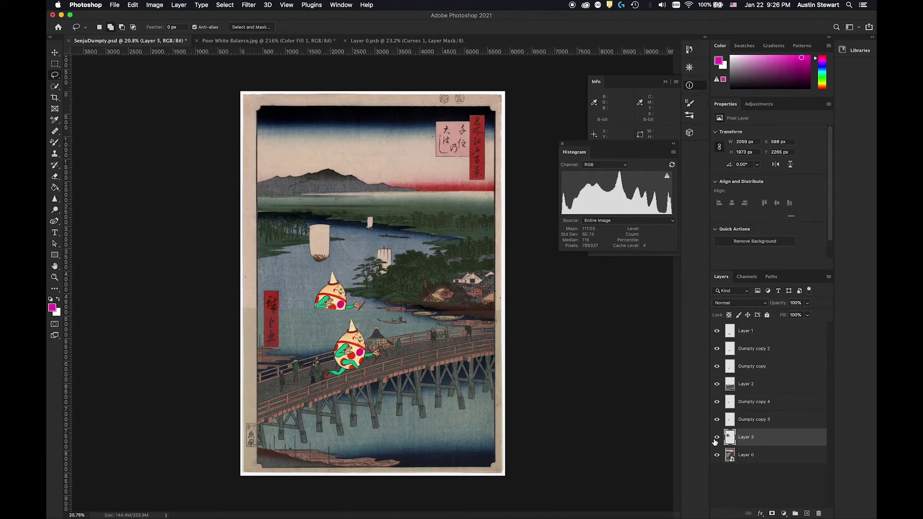
left_click(717, 455)
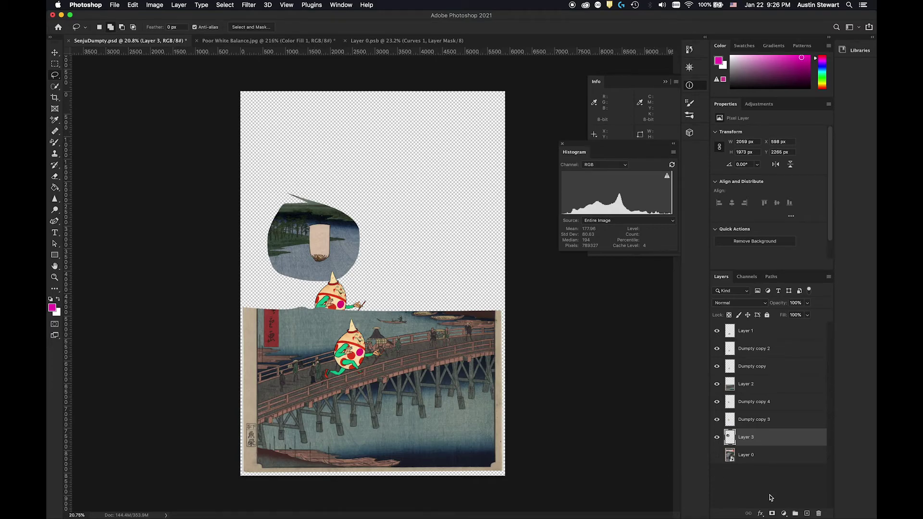
left_click(717, 455)
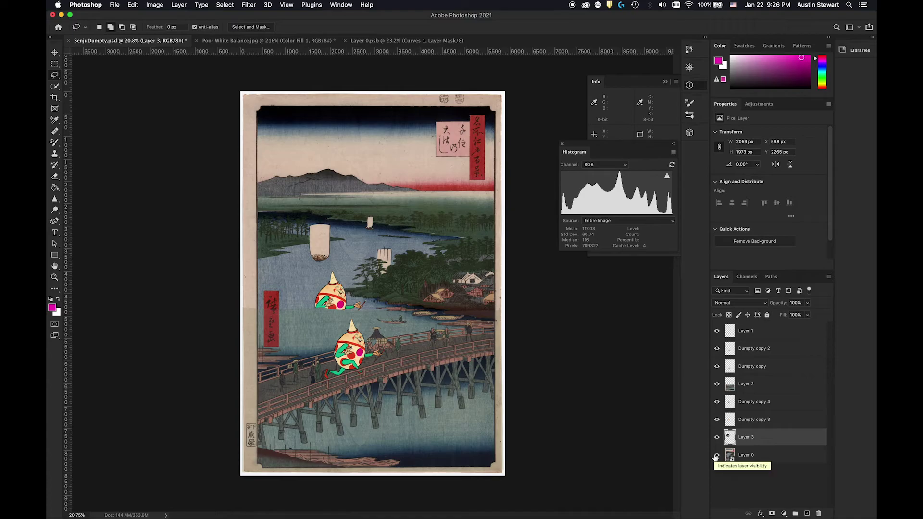
key("super+z")
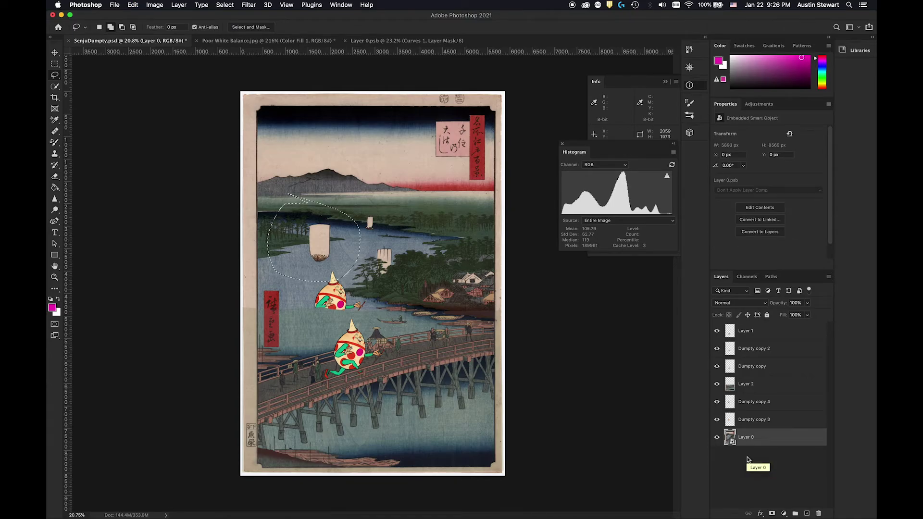
key("super+d")
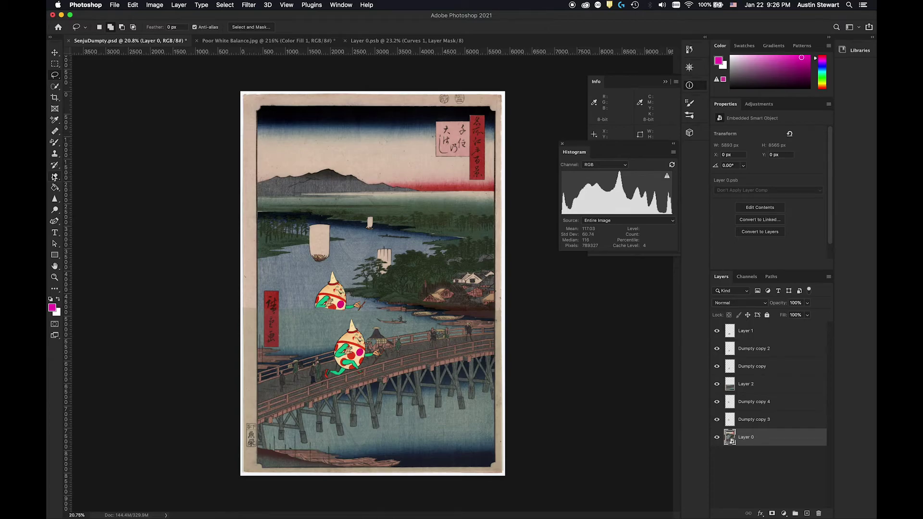
Check the Brush tool over the Layer 0 smart object, look at its contents in Layer 0.psb, and return to SenjuDumpty.psd.
right_click(56, 144)
left_click(89, 144)
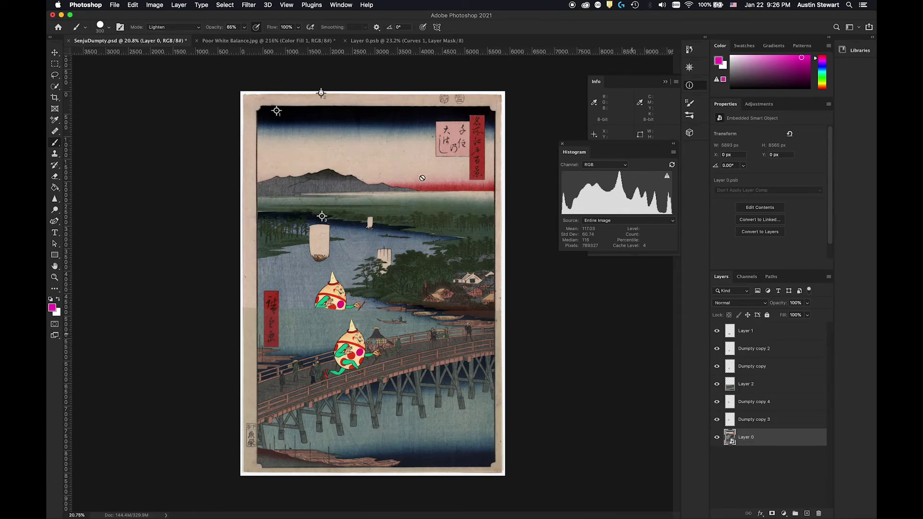
left_click(389, 41)
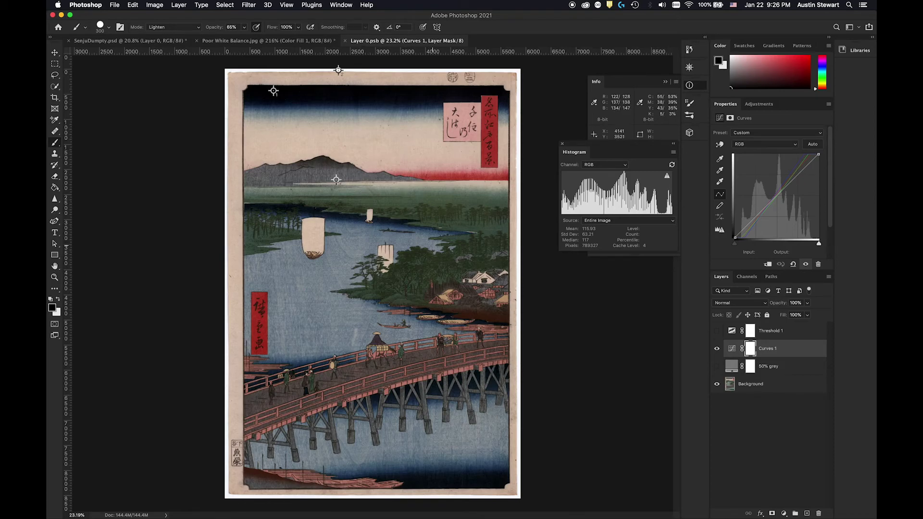
left_click(109, 42)
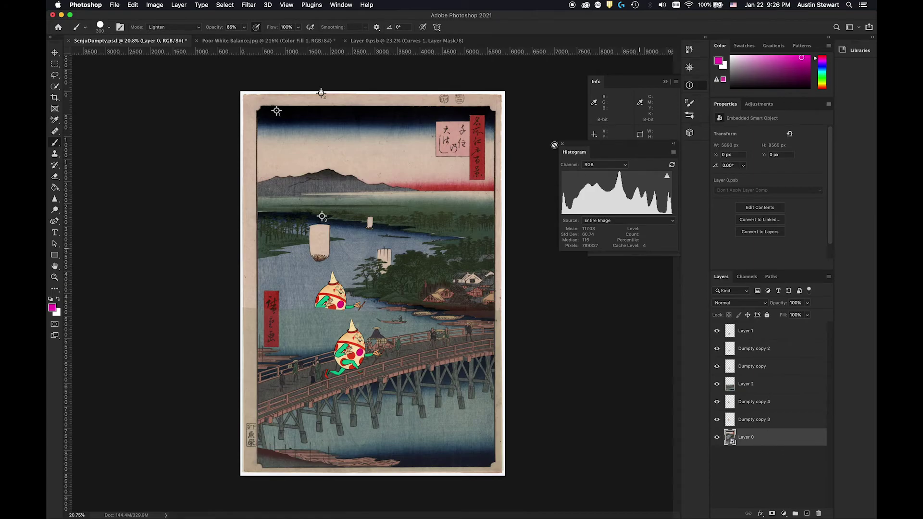
Apply a Gaussian Blur smart filter with a 21.9 pixel radius to Layer 0 and compare the image with the filter off and on.
left_click(247, 5)
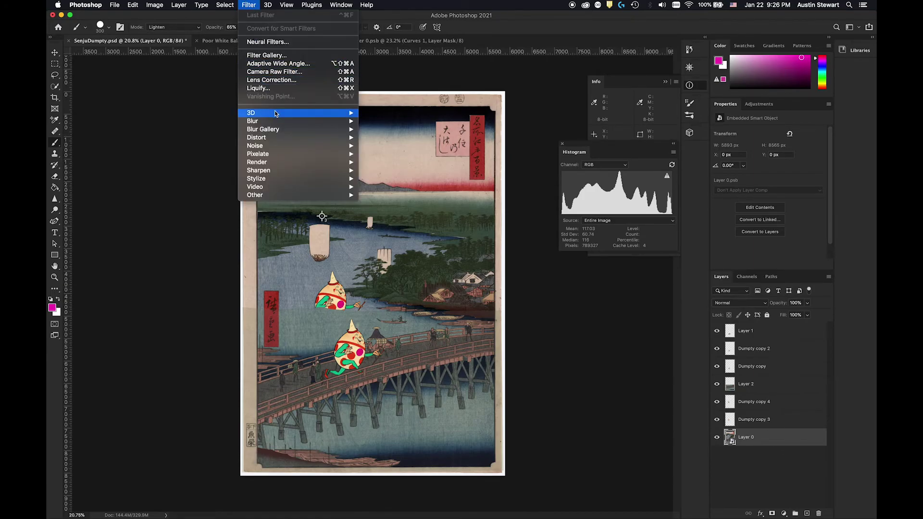
mouse_move(276, 123)
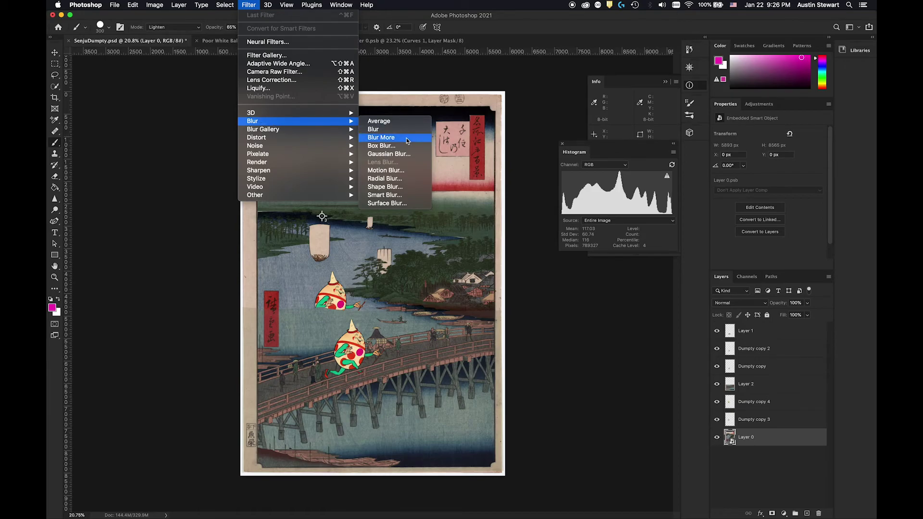
left_click(390, 155)
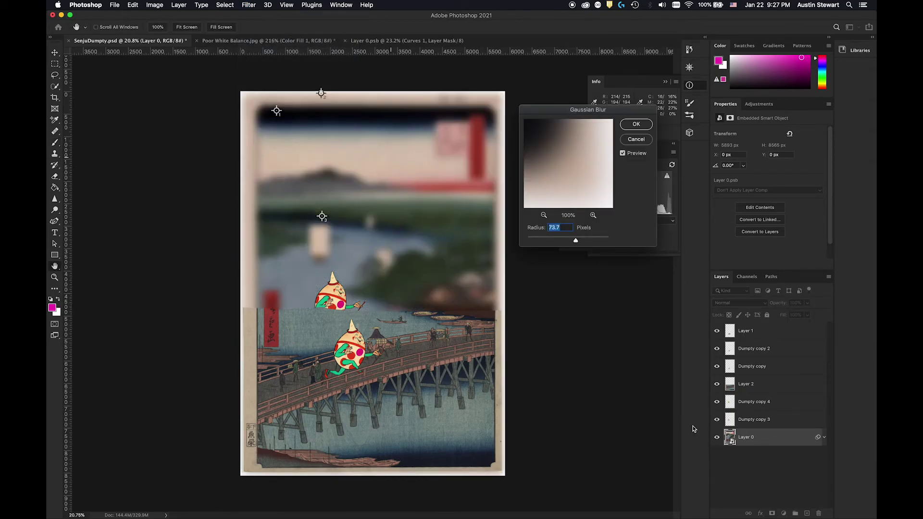
left_click_drag(576, 240, 564, 243)
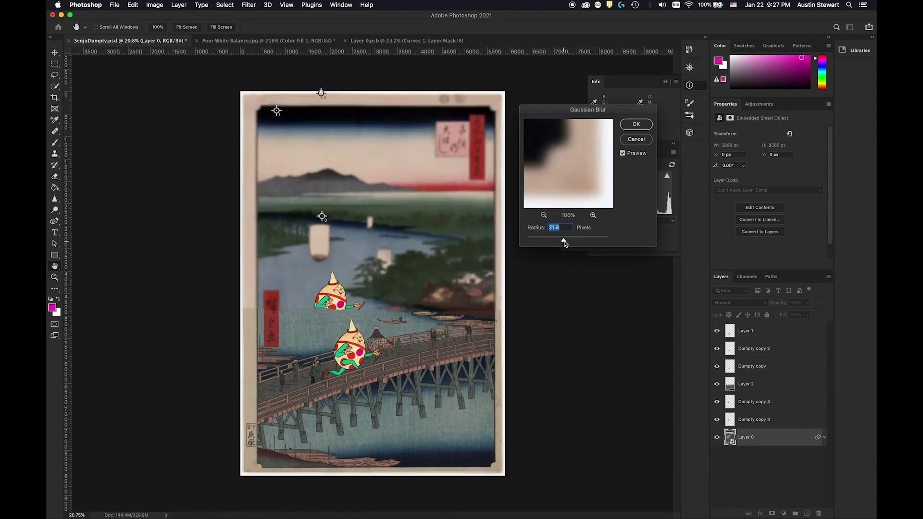
left_click(636, 125)
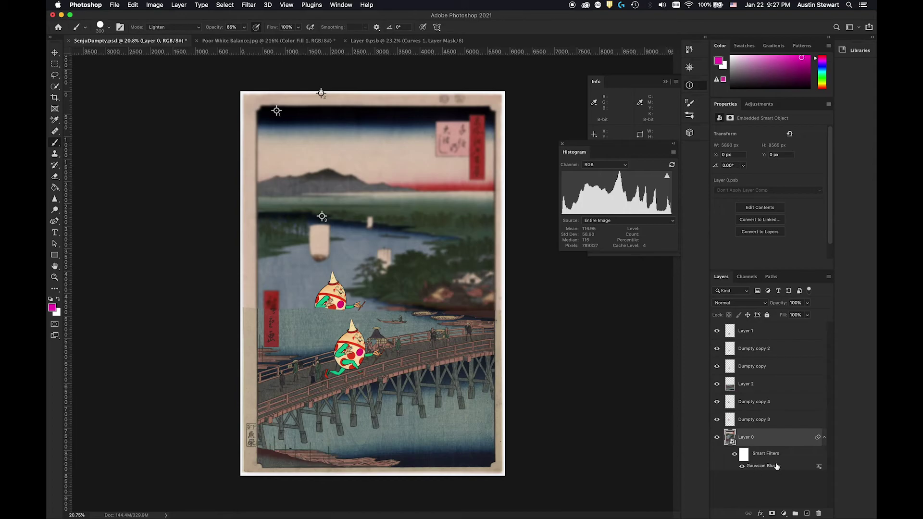
left_click(735, 456)
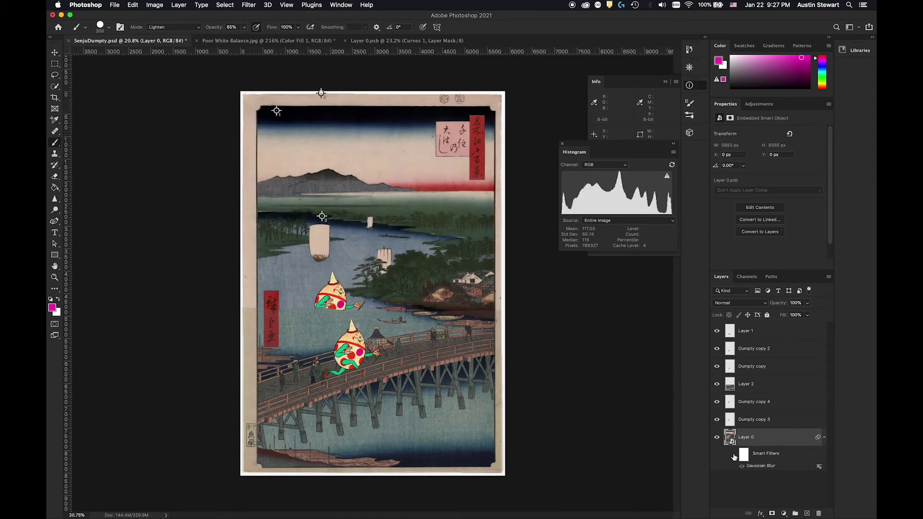
left_click(735, 455)
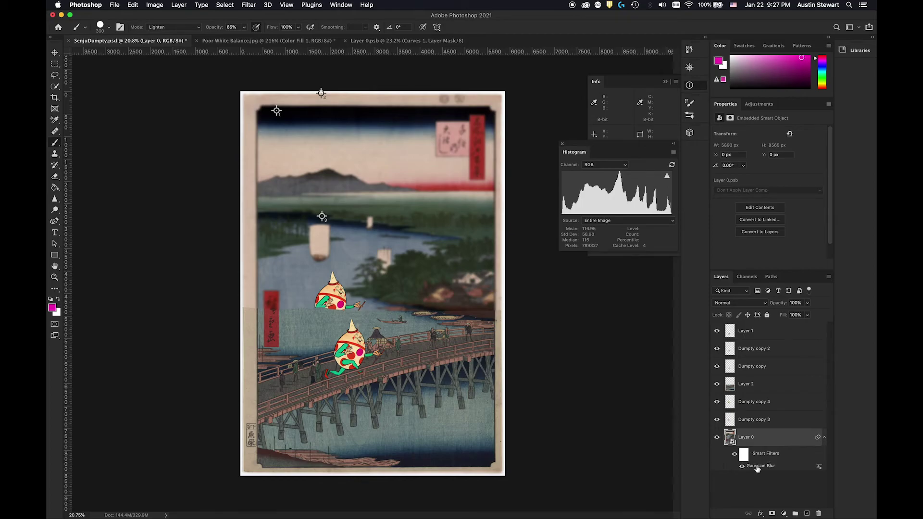
Reopen the settings of Layer 0's Gaussian Blur smart filter, try a smaller radius, and cancel the change.
double_click(821, 468)
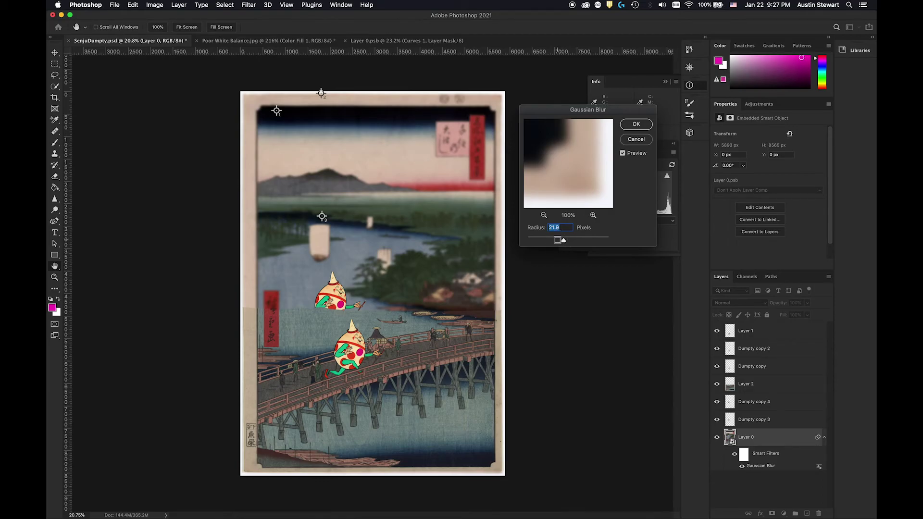
left_click_drag(560, 242, 557, 242)
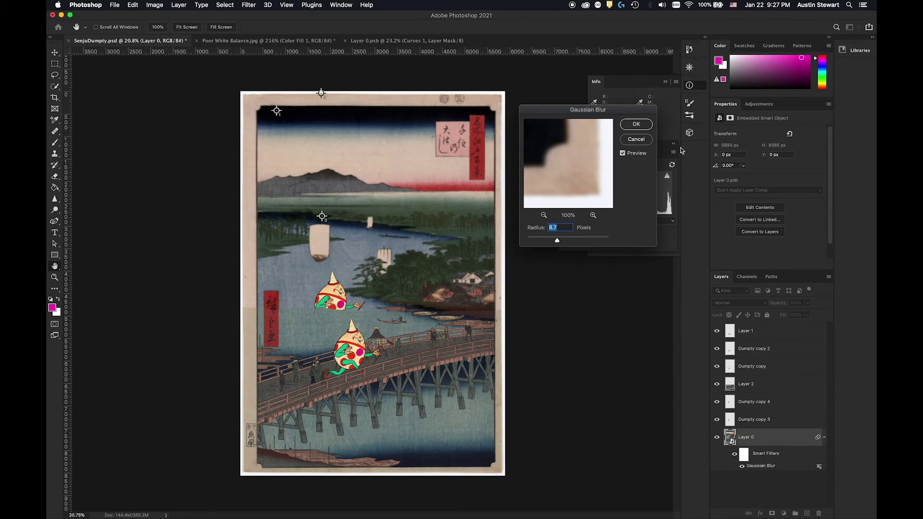
left_click(637, 139)
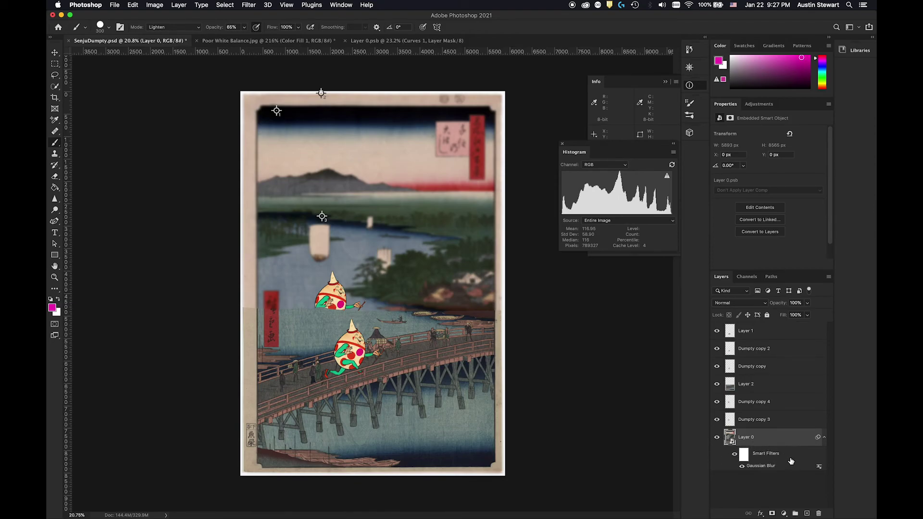
Hide the smart filters on Layer 0 and clear them from the smart object.
left_click(735, 454)
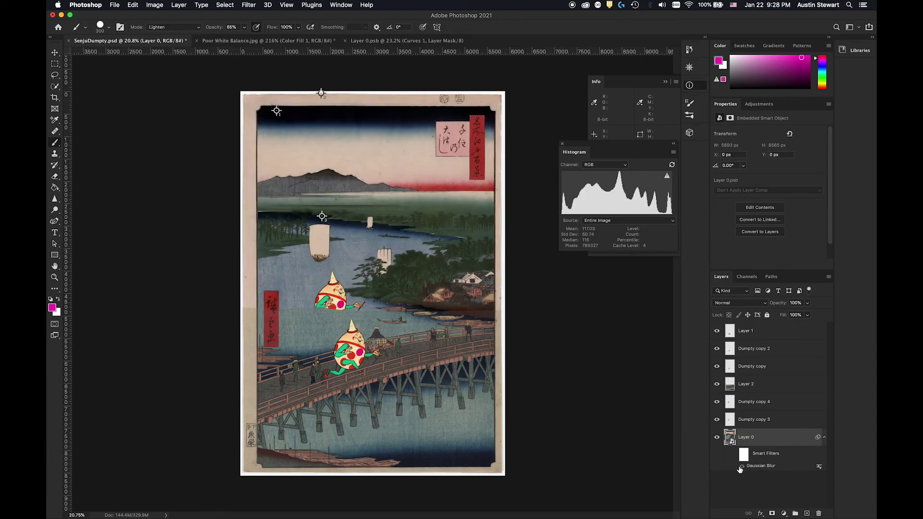
right_click(791, 458)
left_click(809, 485)
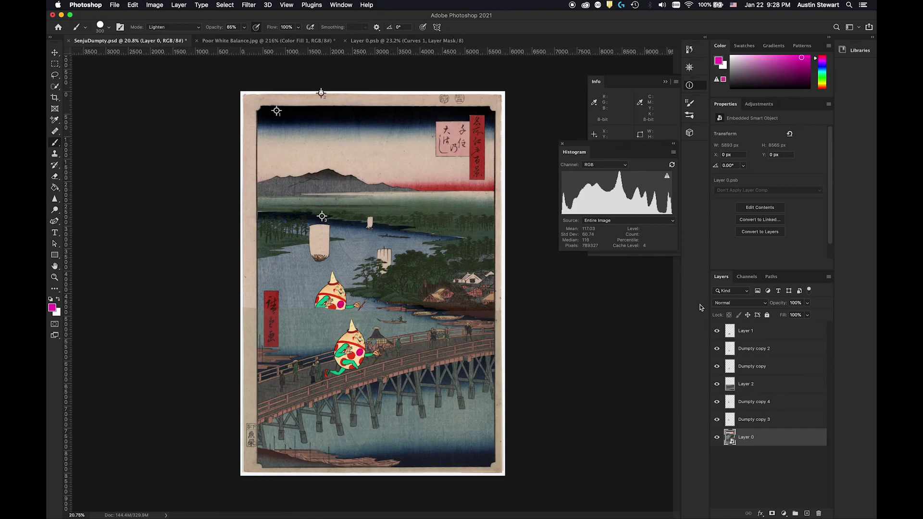
Unlink the Dumpty copy 4 layer from Dumpty copy 3 and convert Dumpty copy 4 to a smart object.
left_click(750, 406)
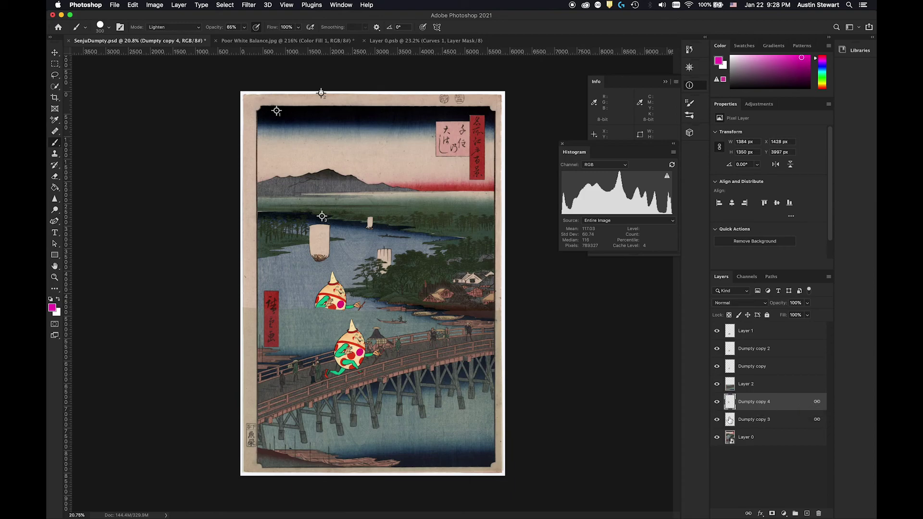
right_click(816, 406)
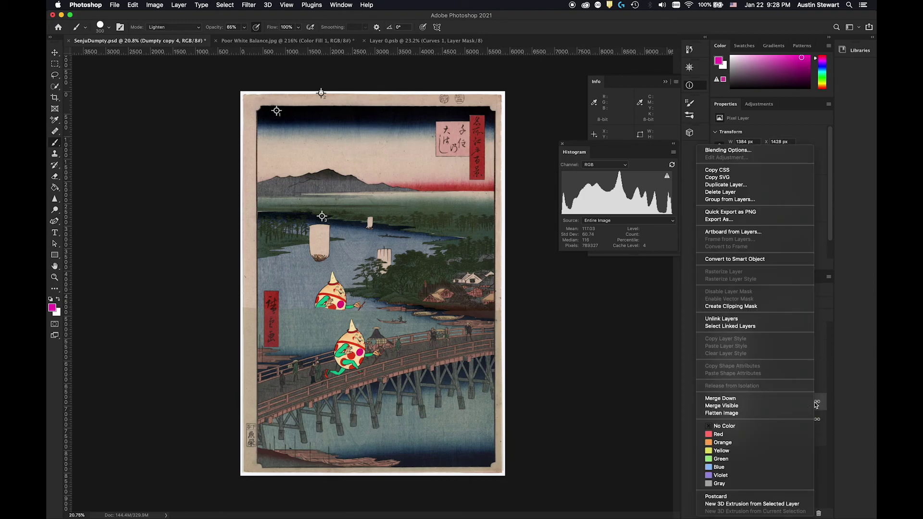
left_click(726, 317)
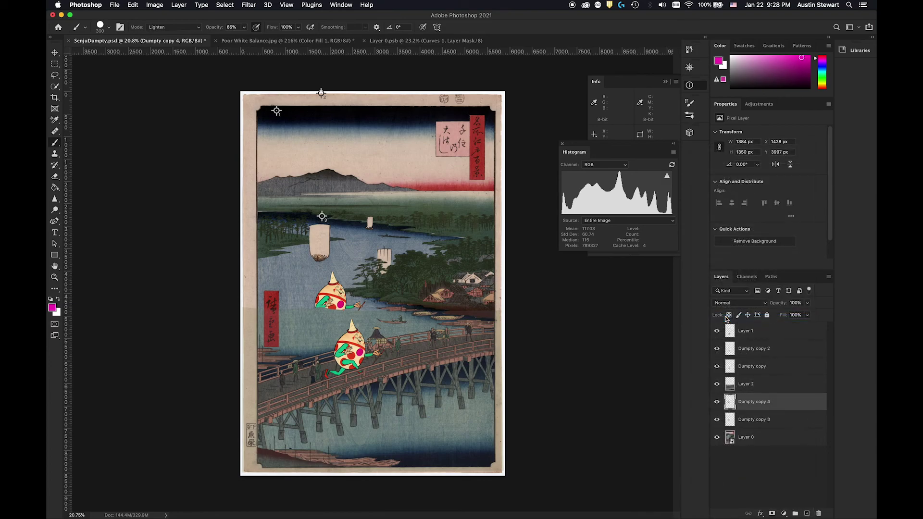
right_click(766, 403)
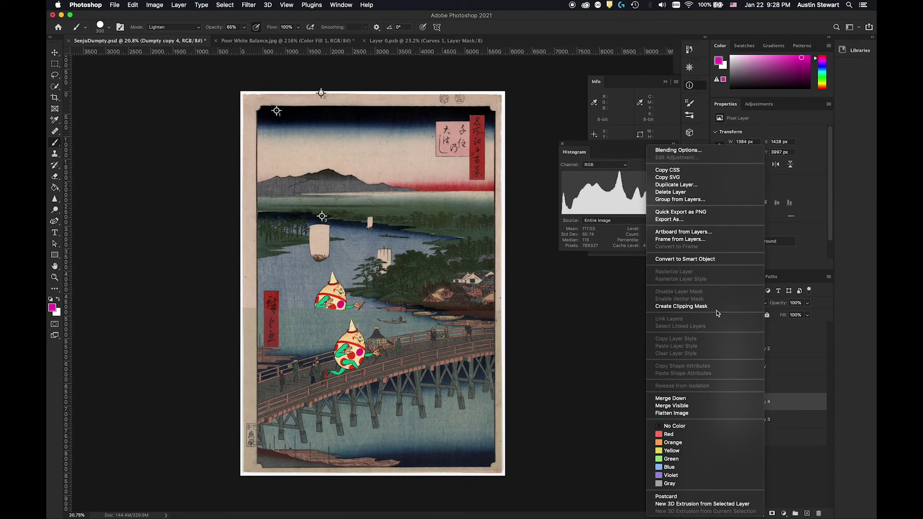
left_click(694, 259)
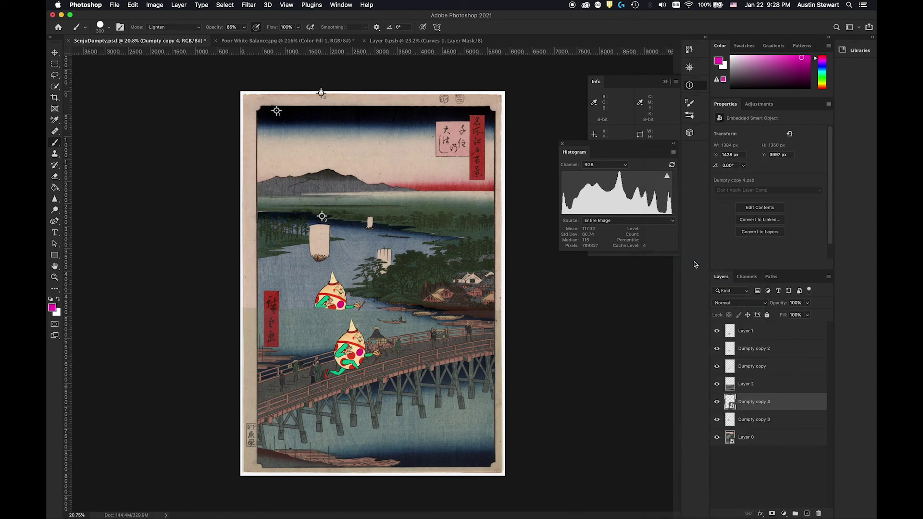
Look at the contents of the Dumpty copy 4 smart object and of Layer 0.psb, and return to SenjuDumpty.psd.
double_click(731, 404)
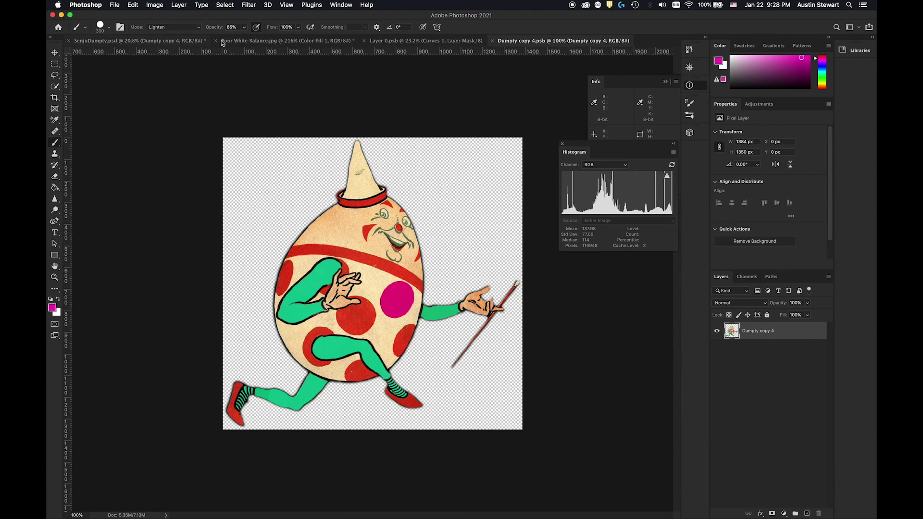
left_click(397, 42)
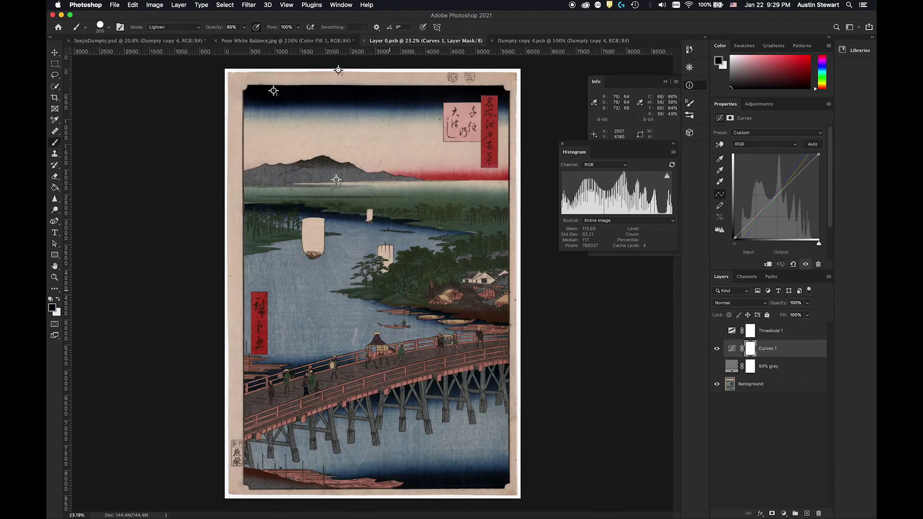
left_click(110, 42)
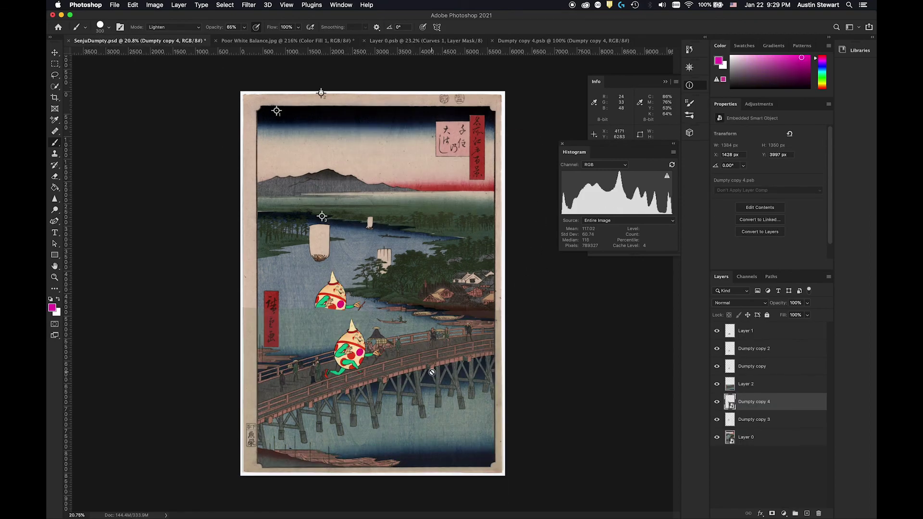